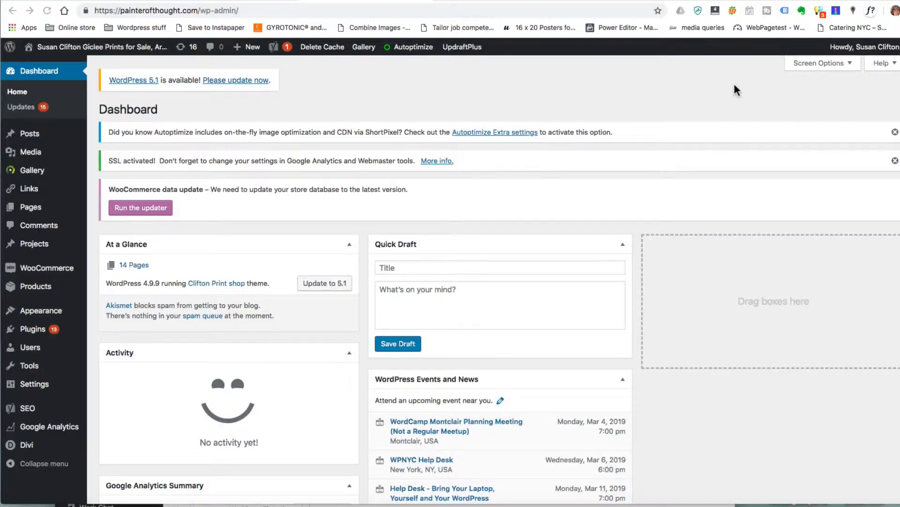
pyautogui.click(734, 86)
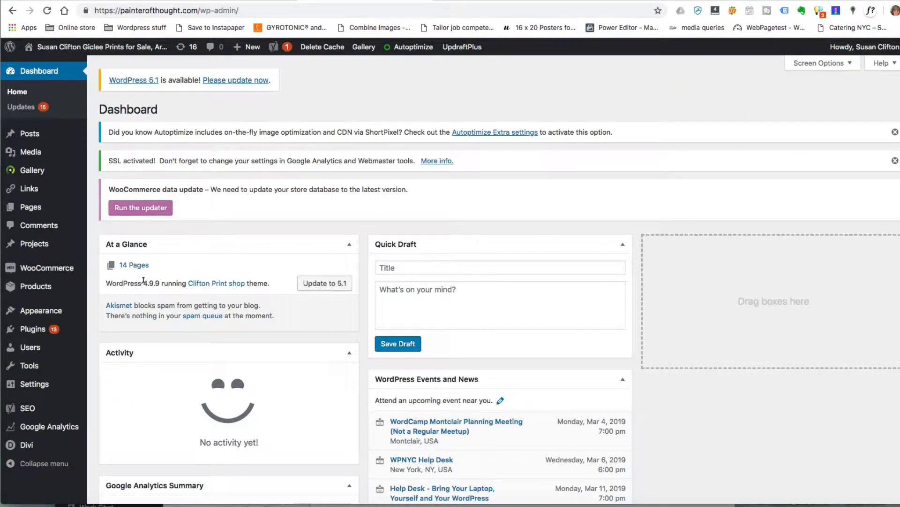
pyautogui.moveTo(143, 283); pyautogui.dragTo(158, 282)
pyautogui.click(149, 281)
pyautogui.moveTo(28, 445)
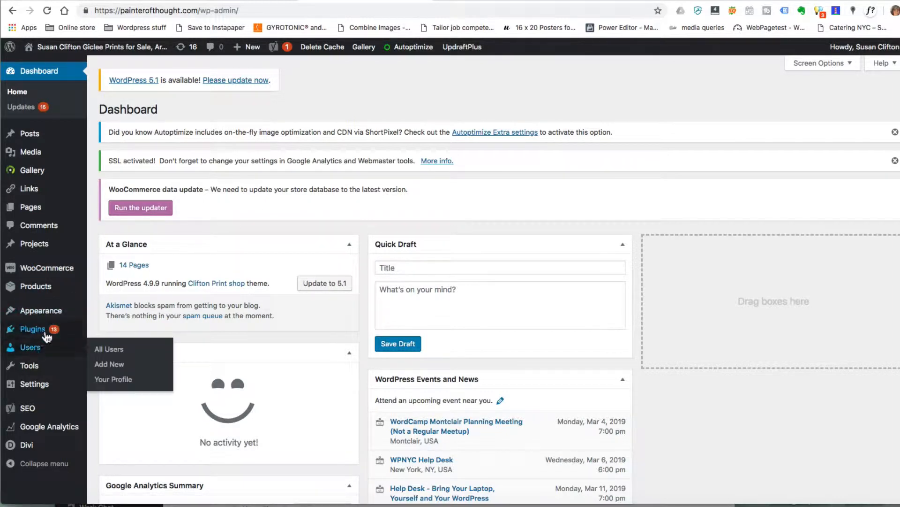
pyautogui.moveTo(54, 334)
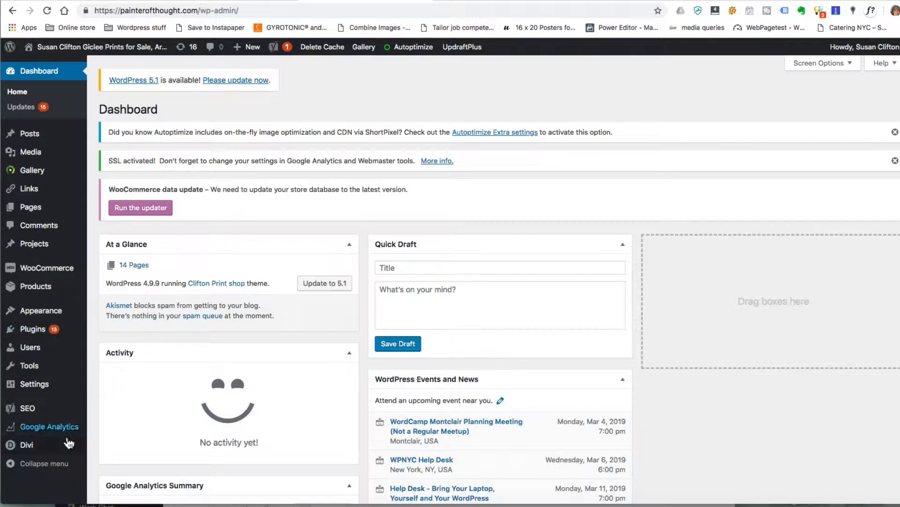
pyautogui.moveTo(69, 443)
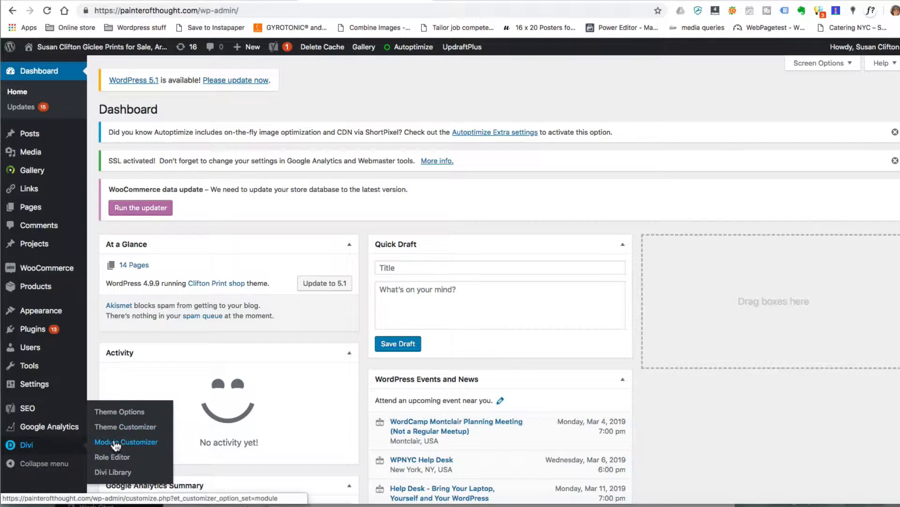
# Open the site's available updates and review the pending WordPress core, plugin and theme updates, down to the Twenty Seventeen and Divi themes
pyautogui.click(188, 49)
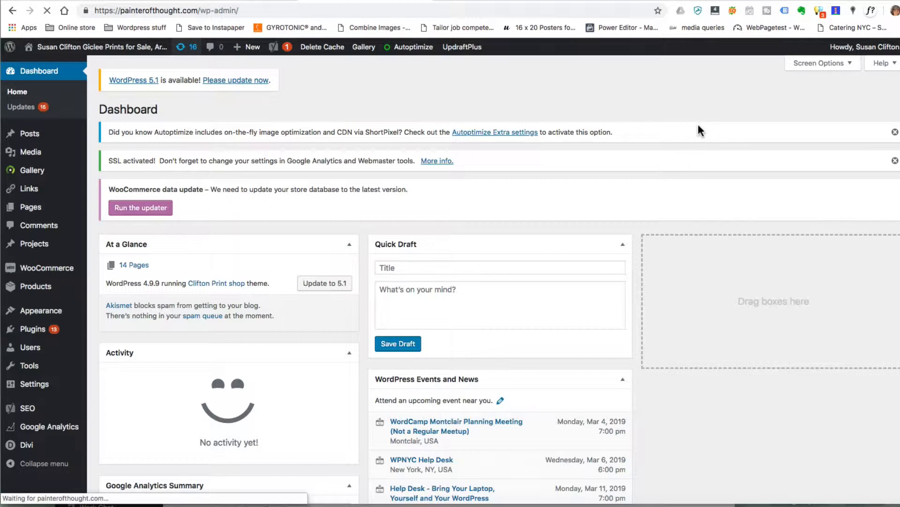
pyautogui.scroll(-3, 680, 134)
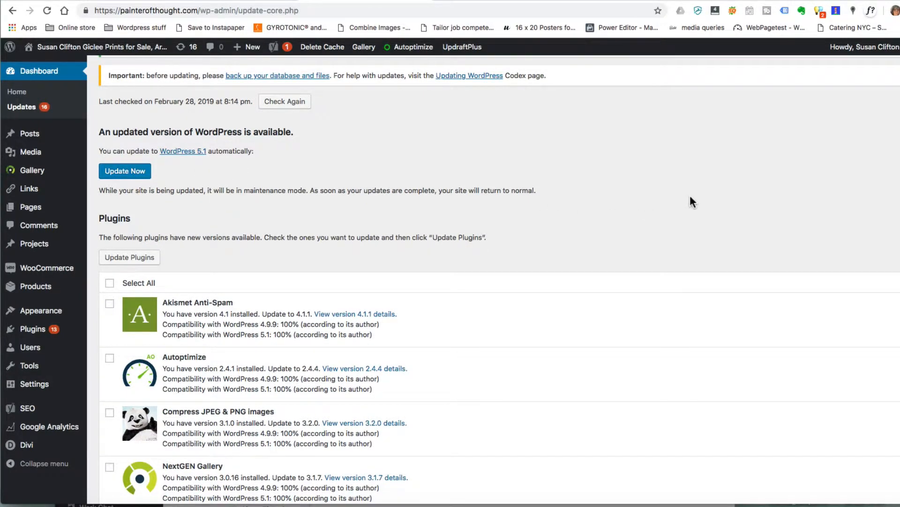
pyautogui.scroll(-10, 690, 197)
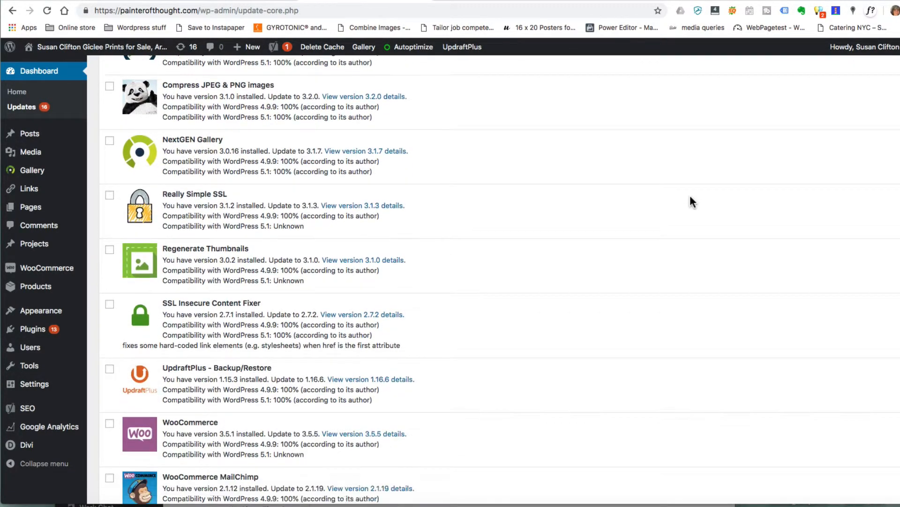
pyautogui.scroll(-9, 691, 197)
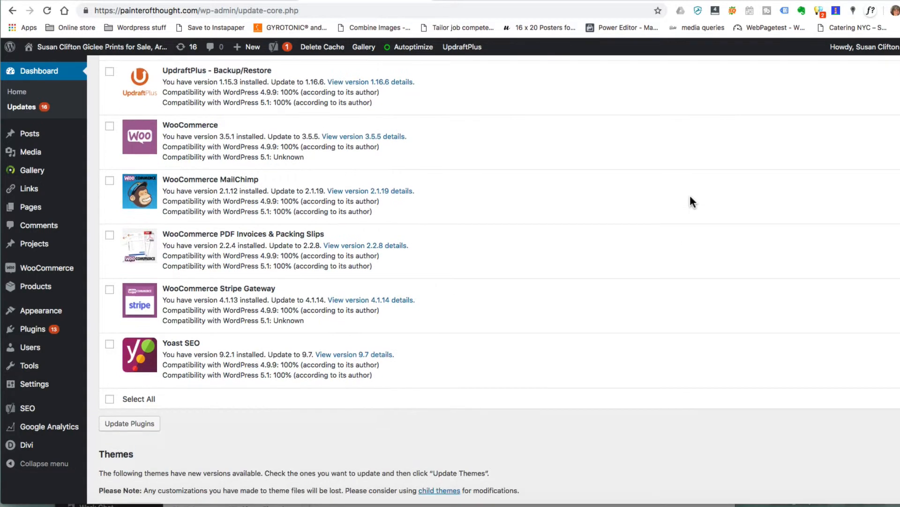
pyautogui.scroll(-5, 690, 196)
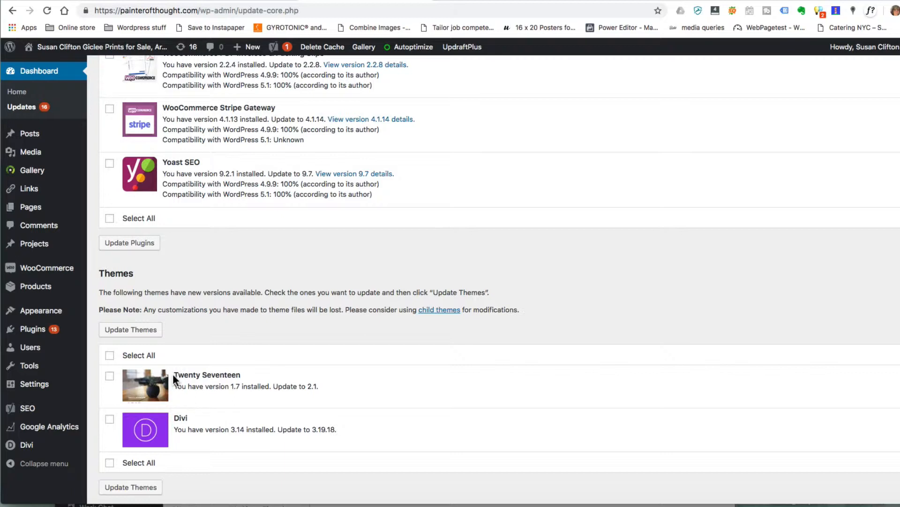
pyautogui.moveTo(167, 375); pyautogui.dragTo(259, 378)
# Open the UpdraftPlus backup settings and examine the next scheduled file and database backups and the list of existing backups
pyautogui.moveTo(56, 391)
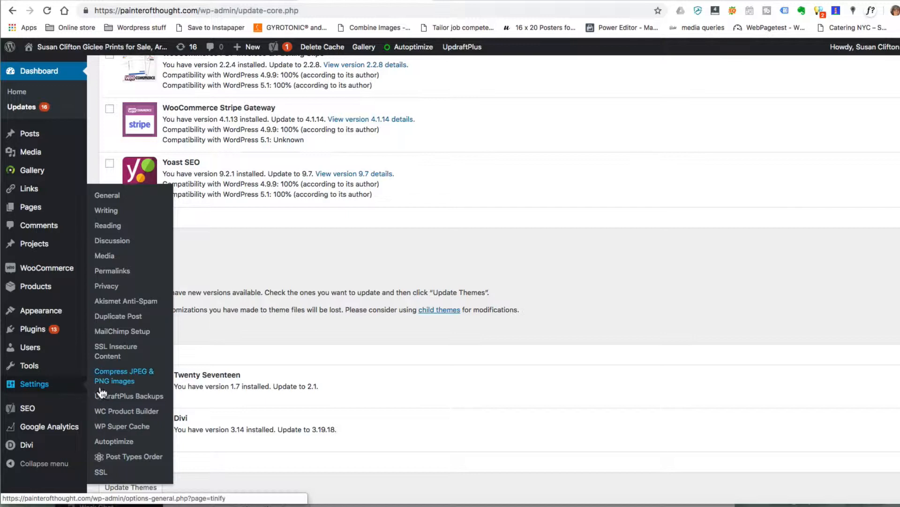
pyautogui.click(111, 397)
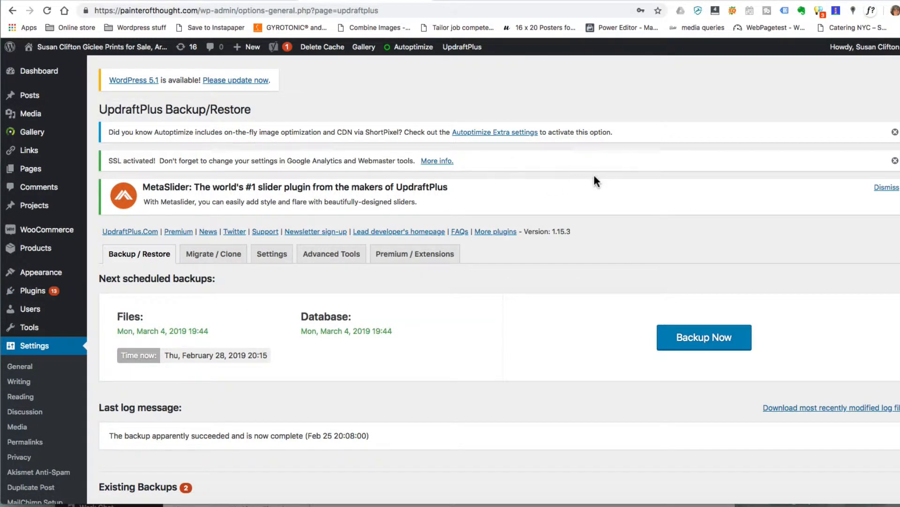
pyautogui.scroll(-3, 741, 177)
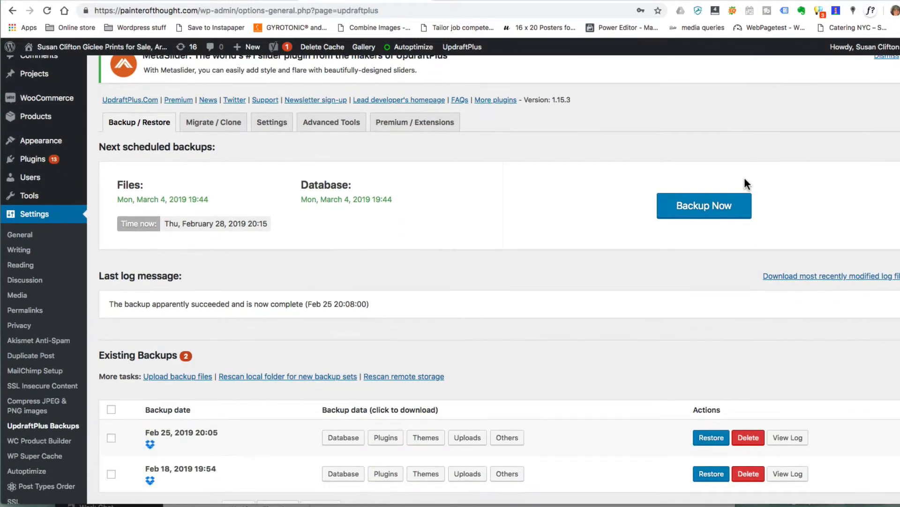
pyautogui.scroll(-1, 746, 184)
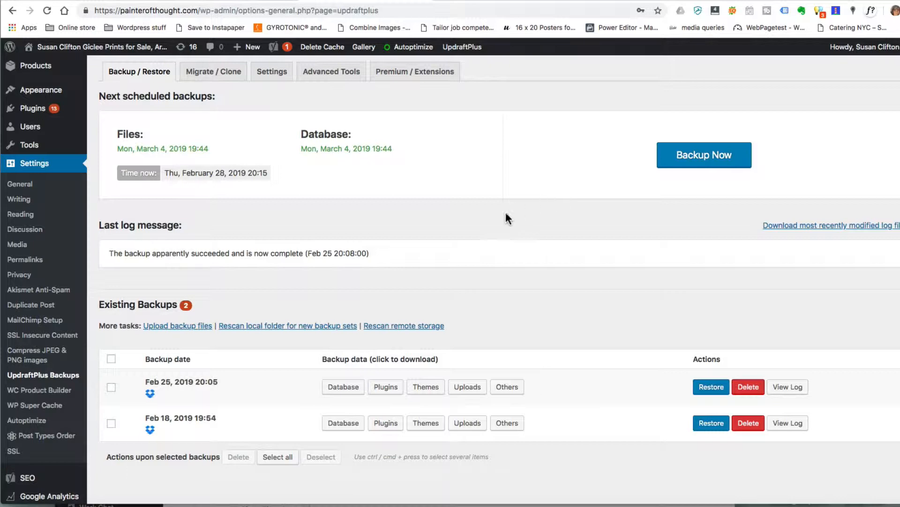
pyautogui.scroll(4, 525, 211)
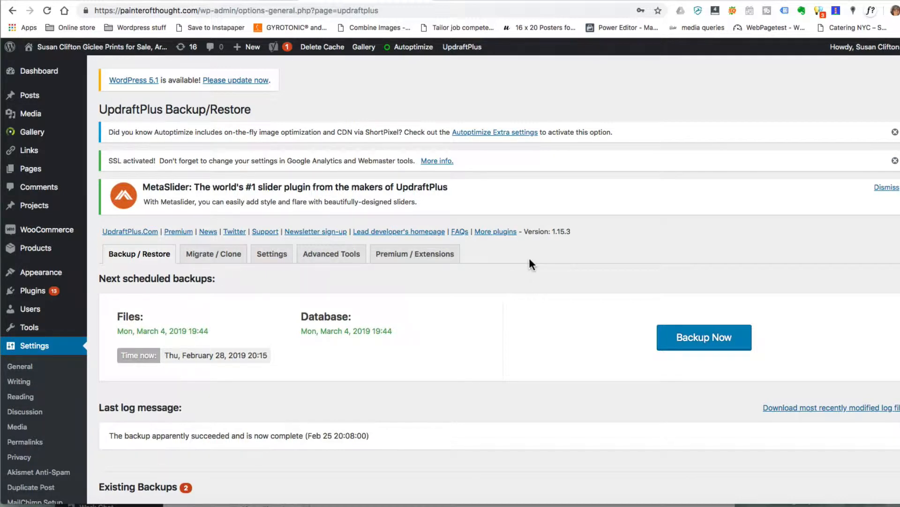
pyautogui.scroll(-5, 530, 262)
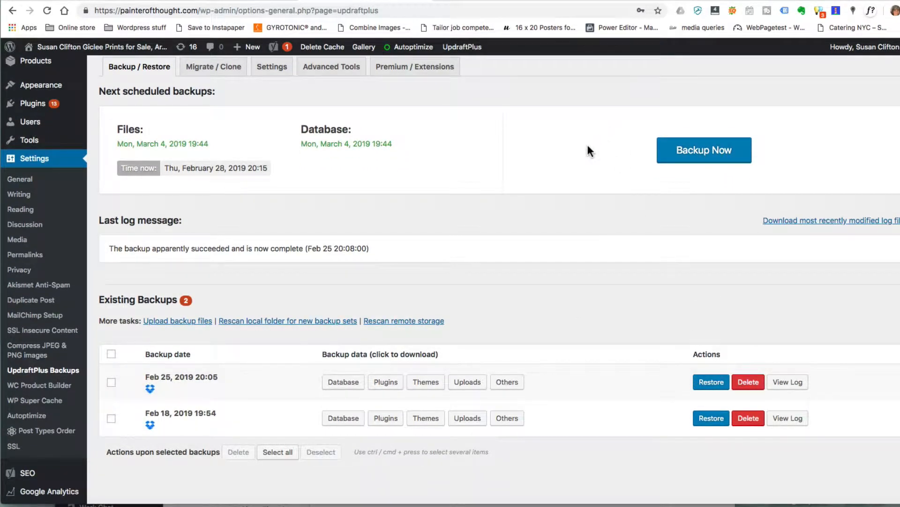
pyautogui.scroll(5, 588, 147)
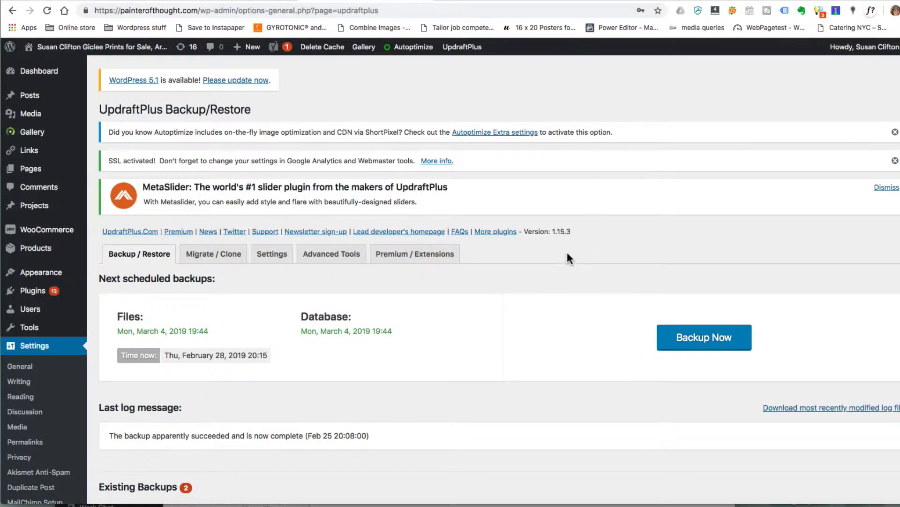
pyautogui.scroll(-5, 564, 255)
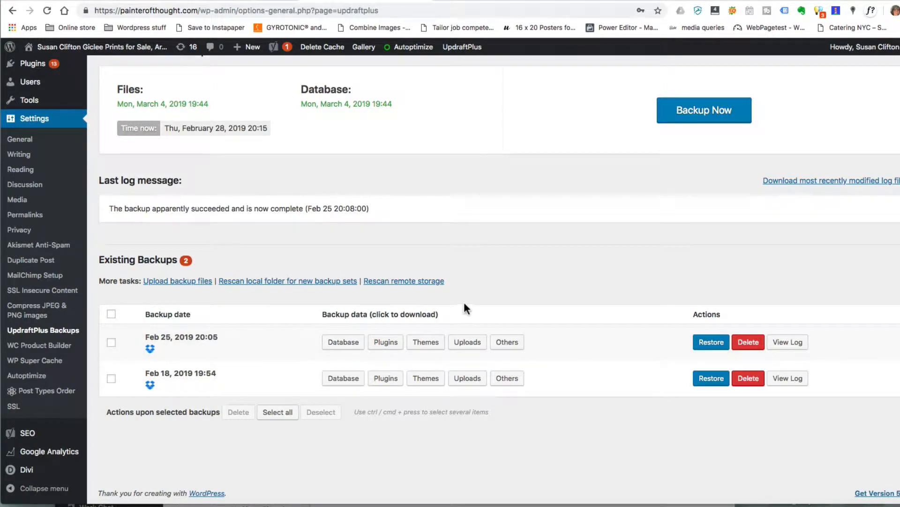
pyautogui.scroll(1, 572, 242)
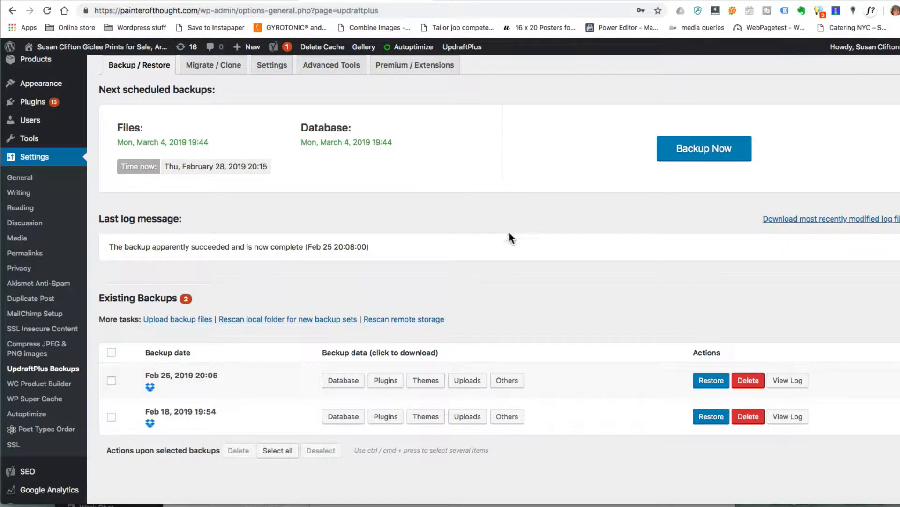
pyautogui.scroll(3, 508, 229)
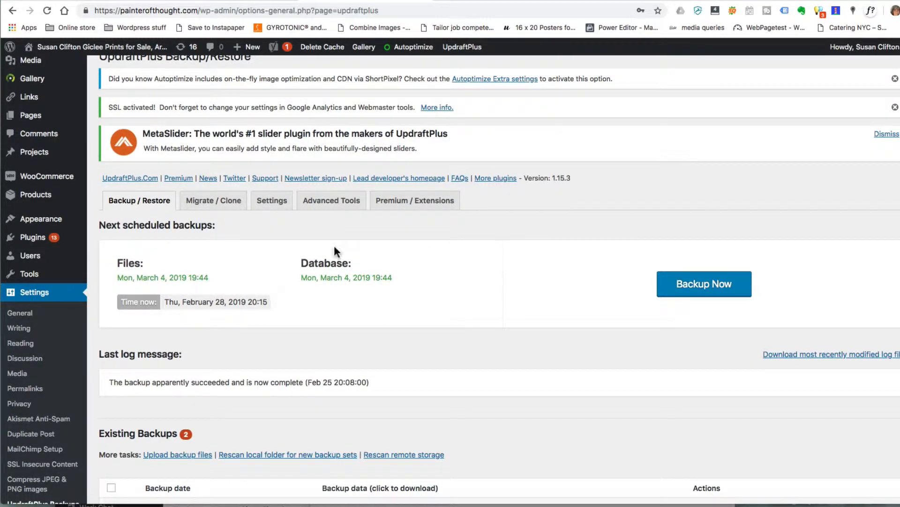
# Open the list of installed plugins and review it from Akismet Anti-Spam to Yoast SEO, checking which plugins have new versions
pyautogui.moveTo(42, 244)
pyautogui.click(108, 239)
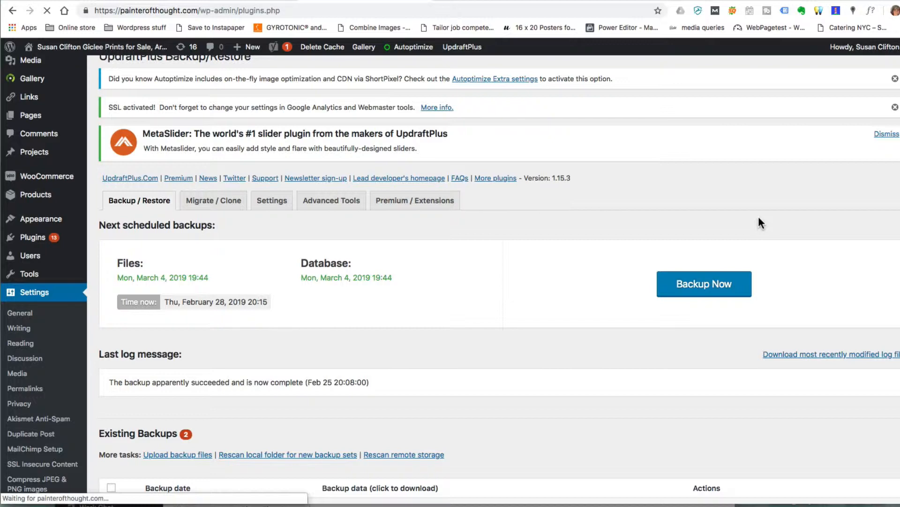
pyautogui.scroll(-5, 758, 216)
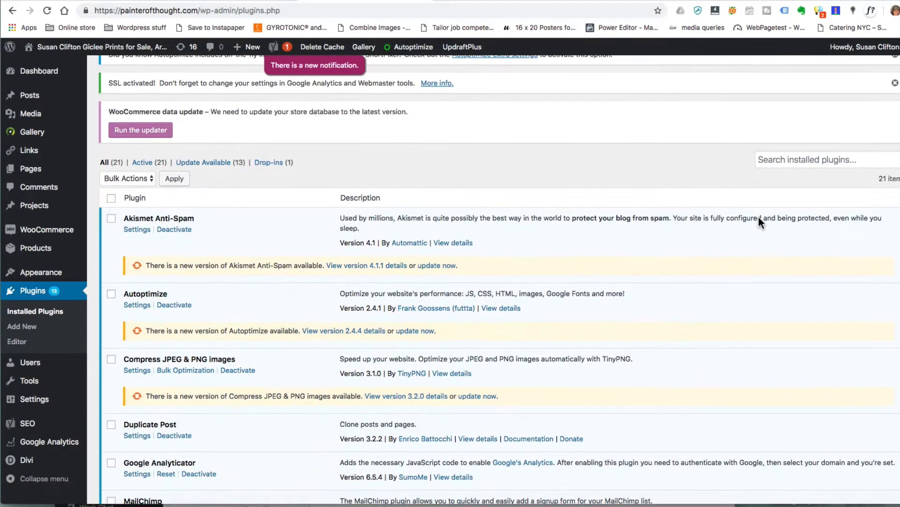
pyautogui.scroll(-3, 759, 218)
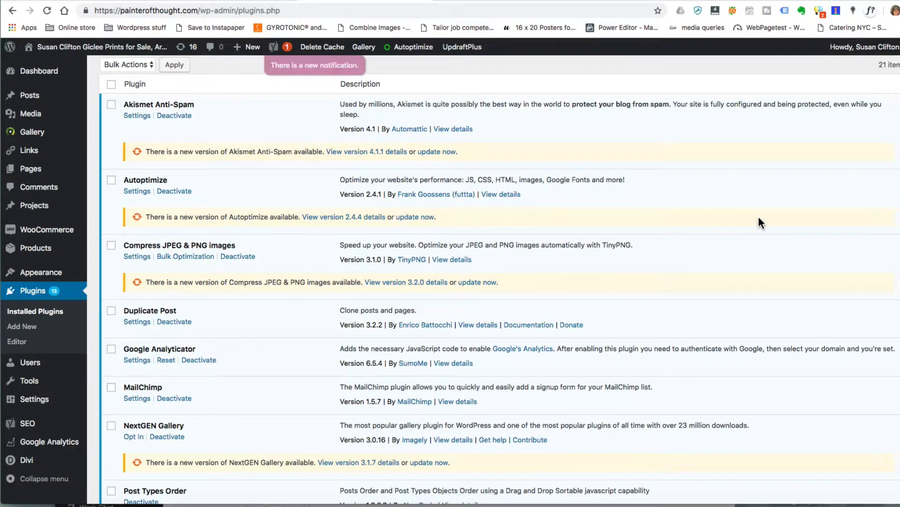
pyautogui.scroll(-5, 758, 217)
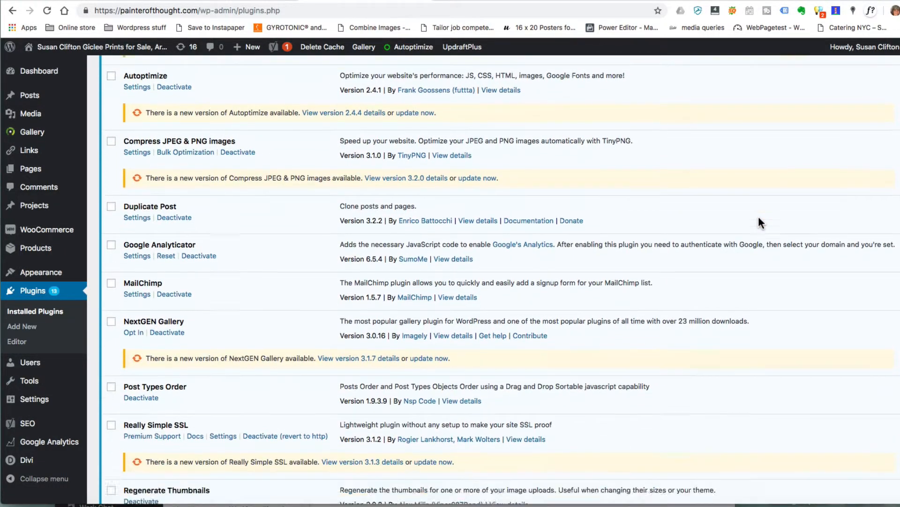
pyautogui.scroll(-1, 758, 216)
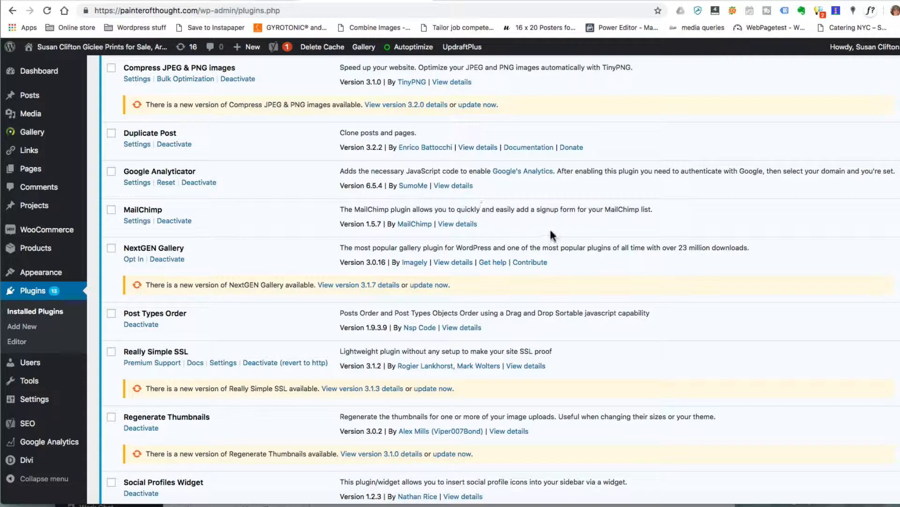
pyautogui.scroll(-1, 615, 227)
pyautogui.scroll(-7, 616, 229)
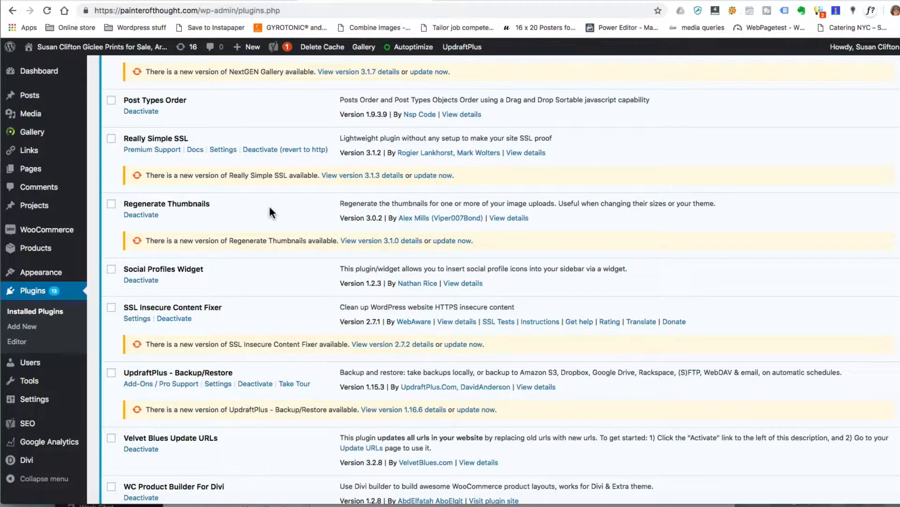
pyautogui.scroll(4, 282, 208)
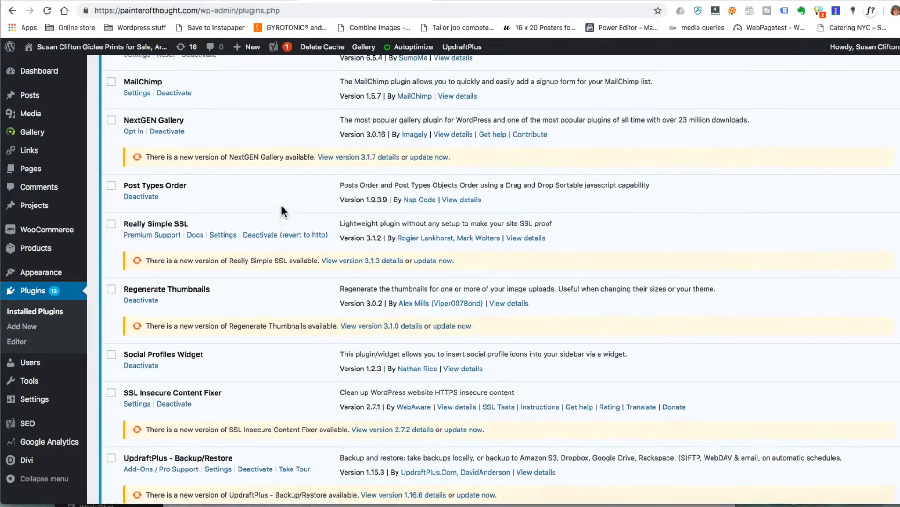
pyautogui.scroll(1, 262, 207)
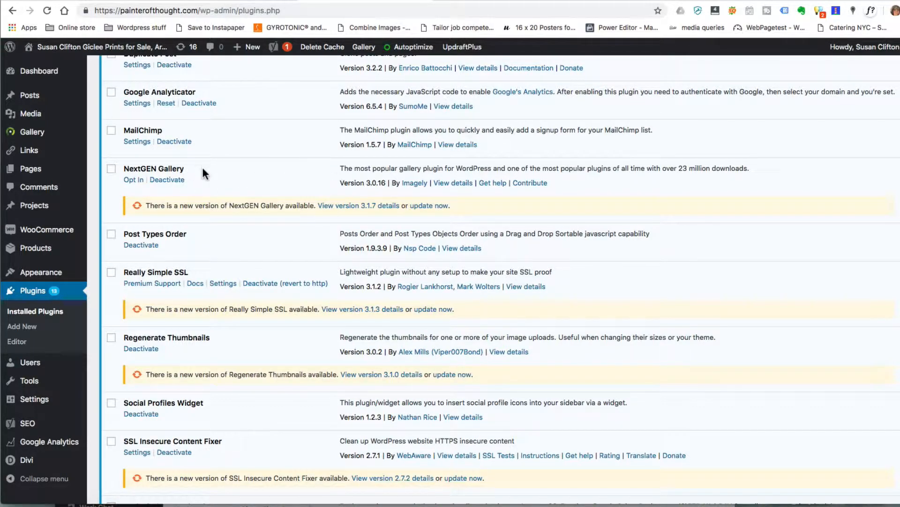
pyautogui.scroll(5, 258, 175)
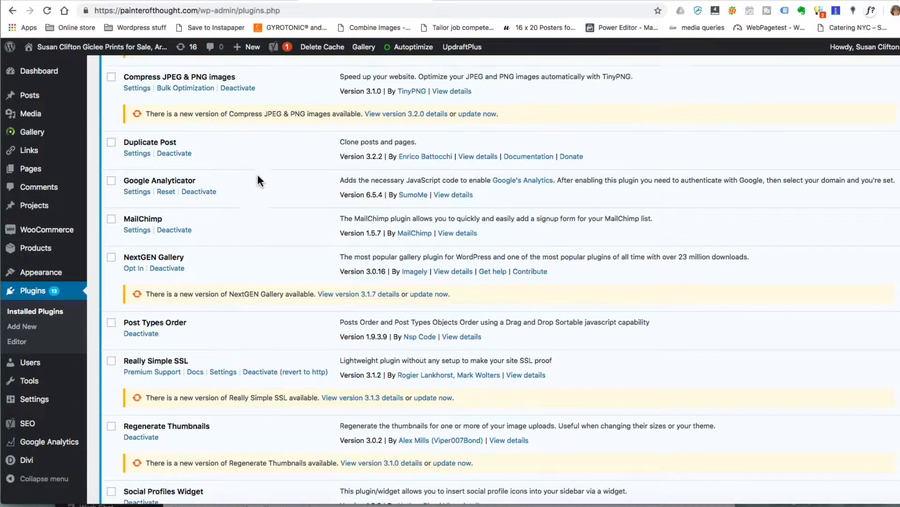
pyautogui.scroll(5, 264, 176)
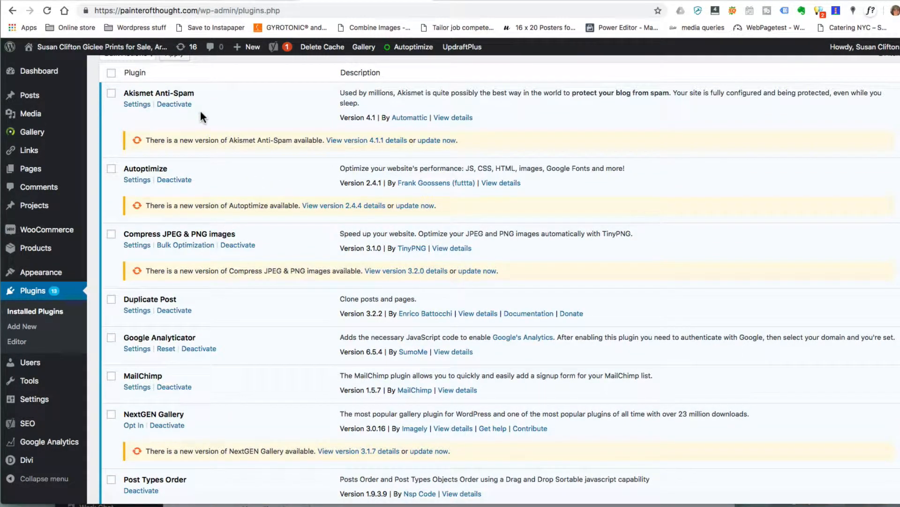
pyautogui.scroll(4, 252, 114)
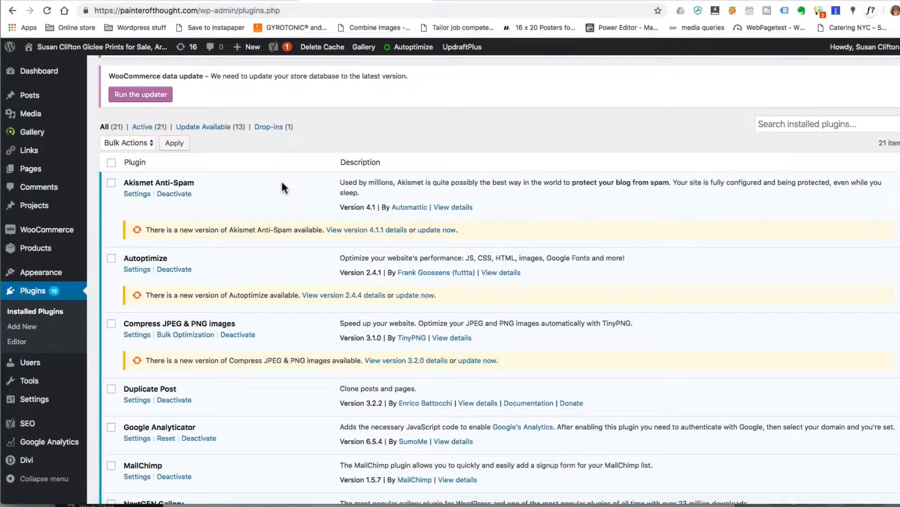
pyautogui.scroll(-1, 328, 197)
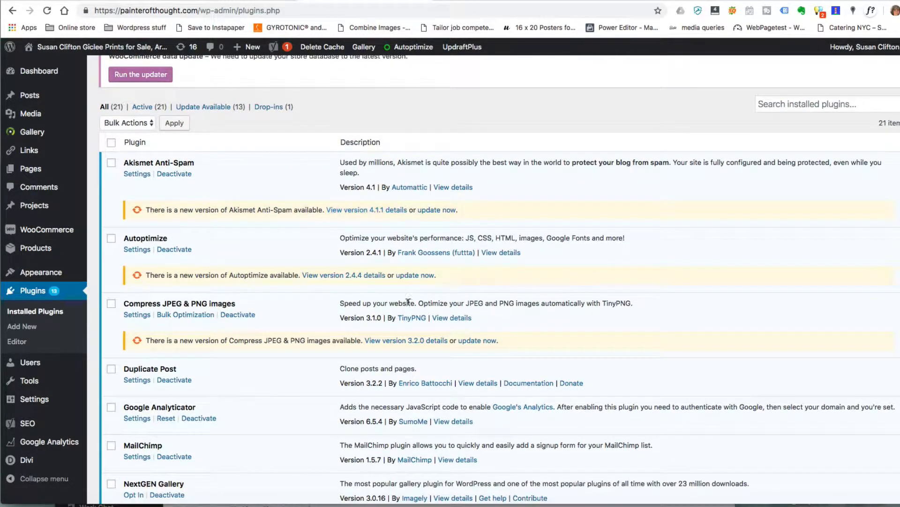
pyautogui.scroll(-5, 401, 354)
pyautogui.scroll(-13, 395, 363)
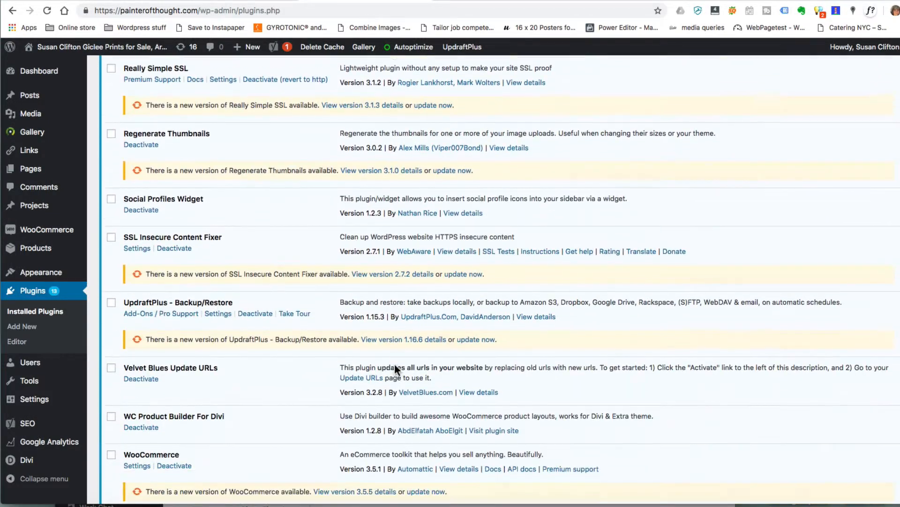
pyautogui.scroll(-2, 395, 366)
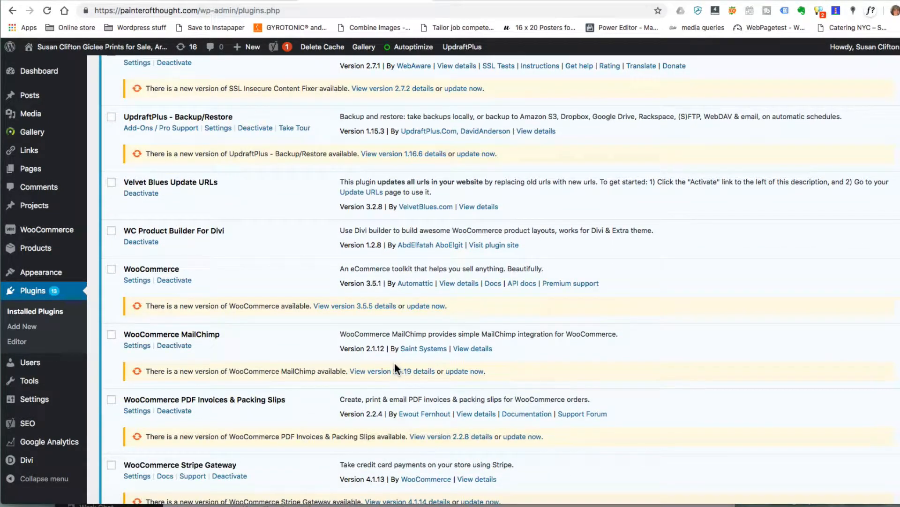
pyautogui.scroll(-9, 395, 362)
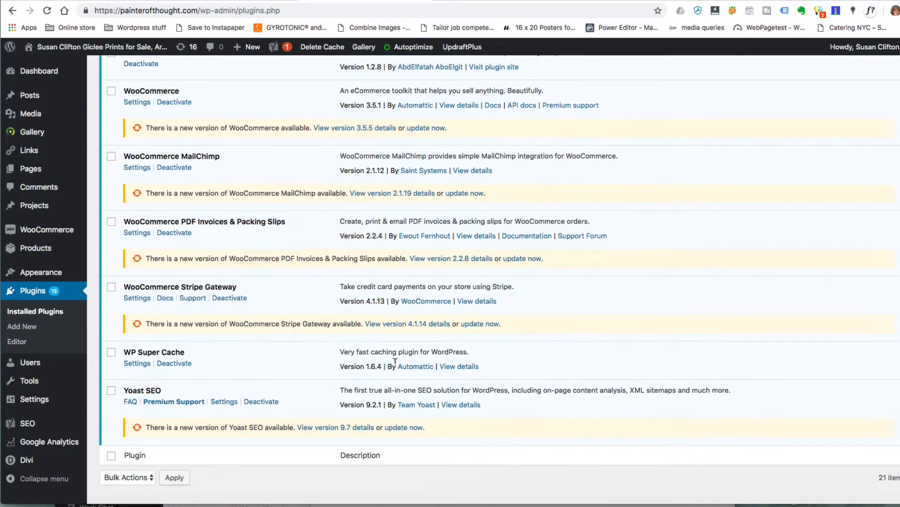
pyautogui.scroll(2, 385, 347)
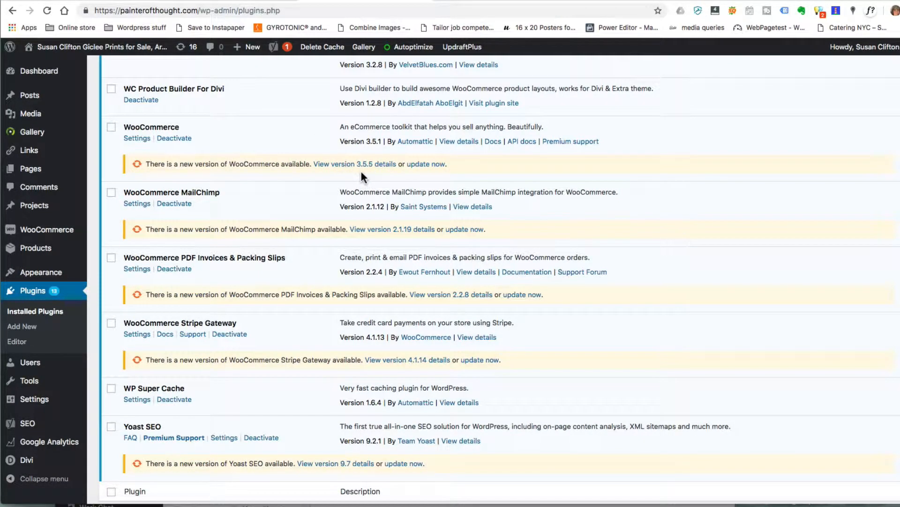
pyautogui.scroll(8, 285, 146)
pyautogui.scroll(12, 284, 143)
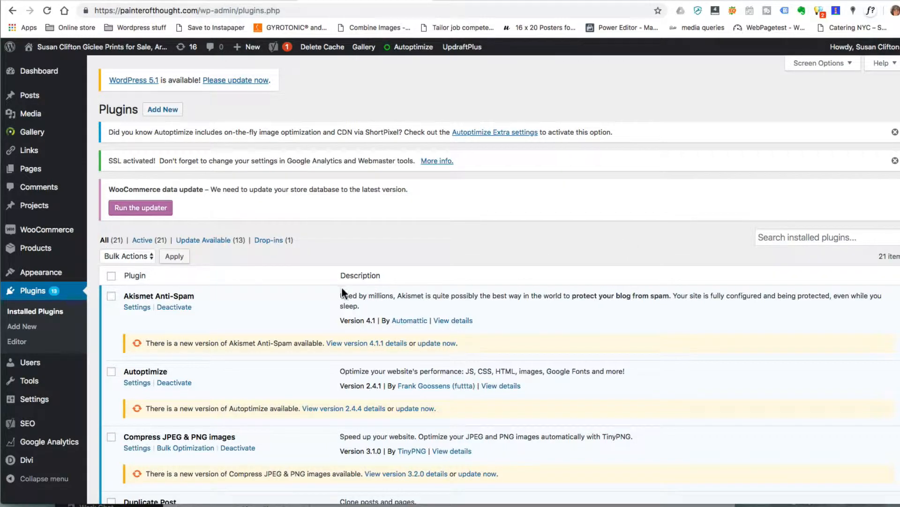
pyautogui.click(111, 296)
pyautogui.click(111, 371)
pyautogui.click(111, 296)
pyautogui.click(112, 372)
# Open the site's available updates and update all plugins with new versions, from Akismet Anti-Spam to Yoast SEO
pyautogui.click(182, 46)
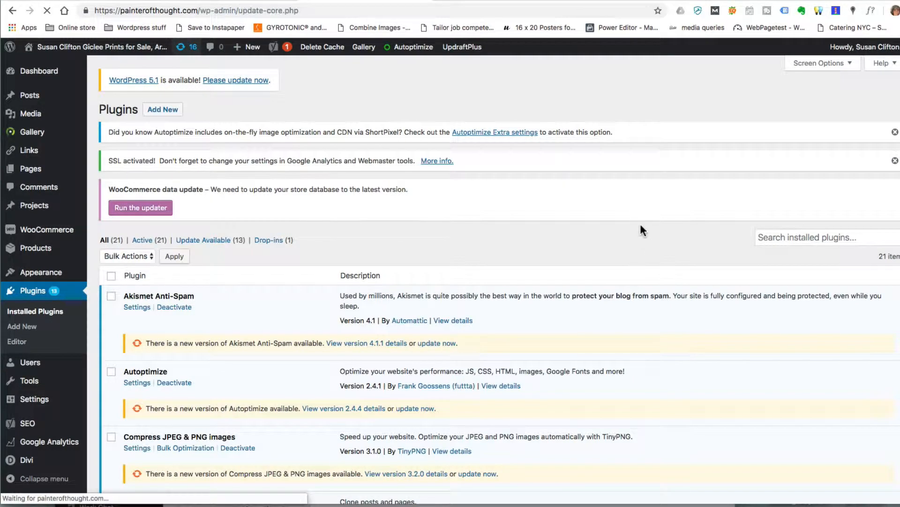
pyautogui.scroll(-5, 641, 222)
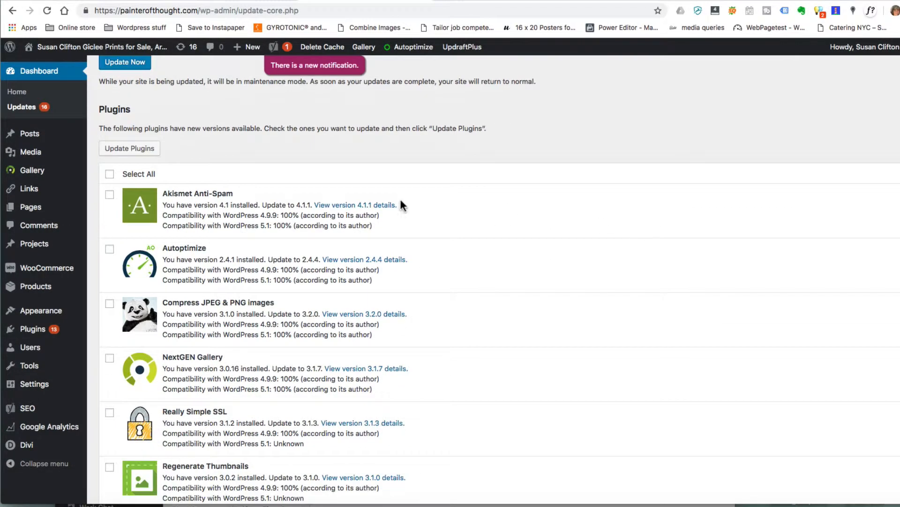
pyautogui.click(109, 174)
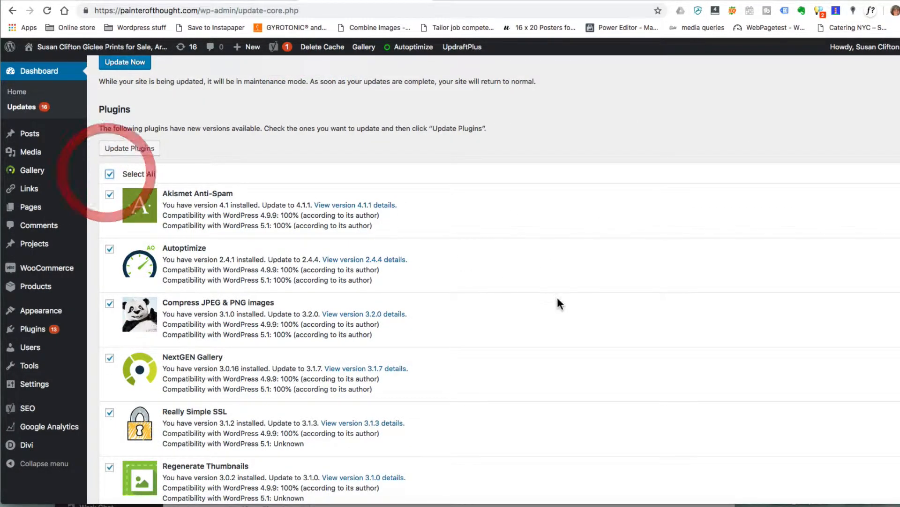
pyautogui.scroll(-12, 558, 294)
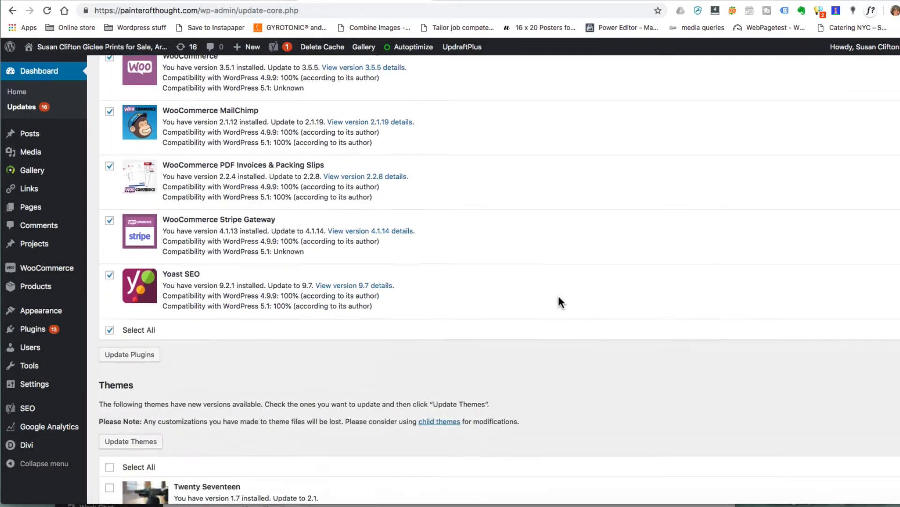
pyautogui.scroll(-2, 558, 302)
pyautogui.click(128, 304)
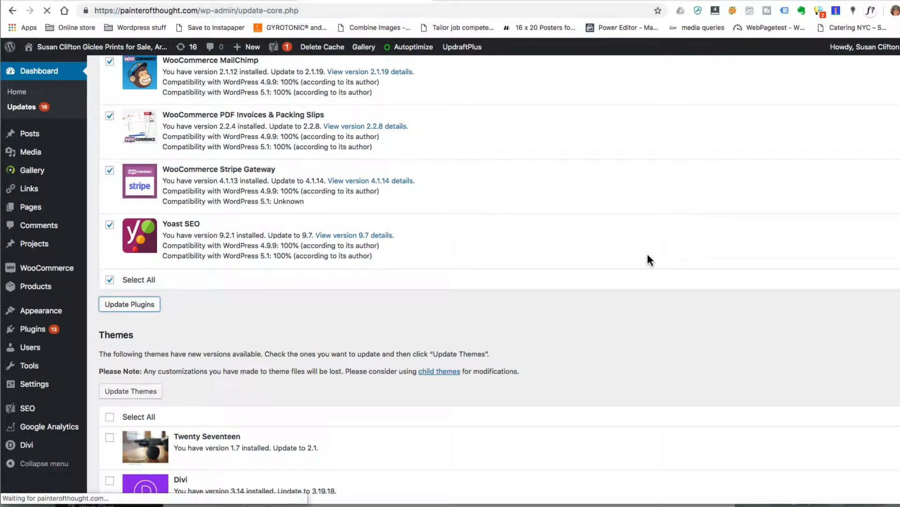
pyautogui.scroll(7, 647, 256)
pyautogui.scroll(5, 648, 256)
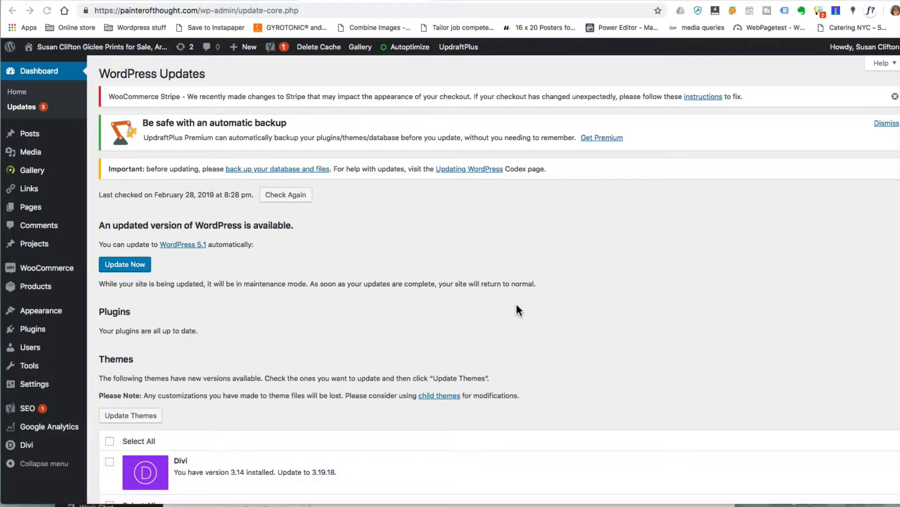
# Visit the live site and inspect the home page, the Art Prints shop page and the Gicleé Print of Loving Life product page
pyautogui.moveTo(102, 47)
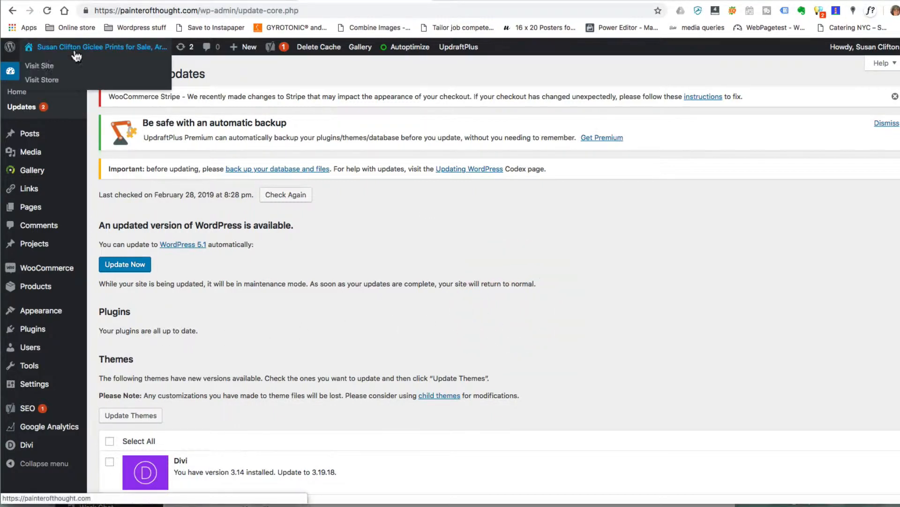
pyautogui.click(36, 69)
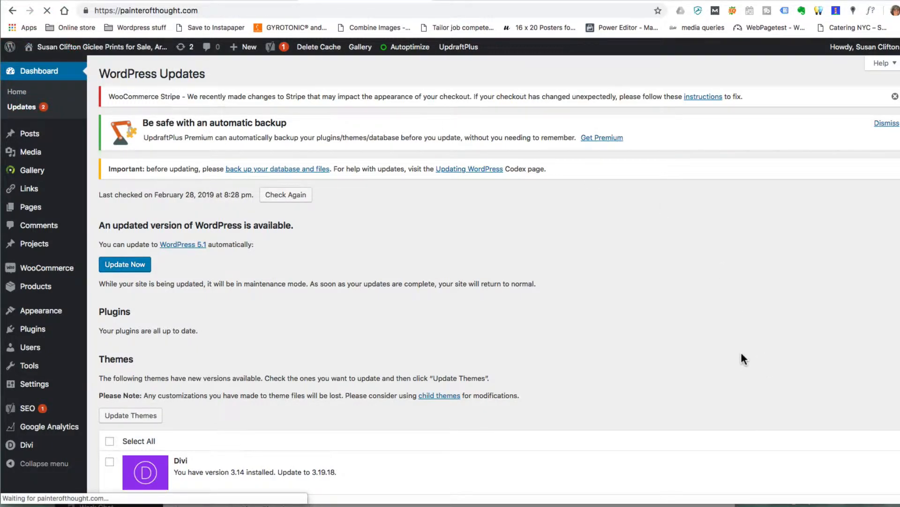
pyautogui.scroll(-10, 751, 328)
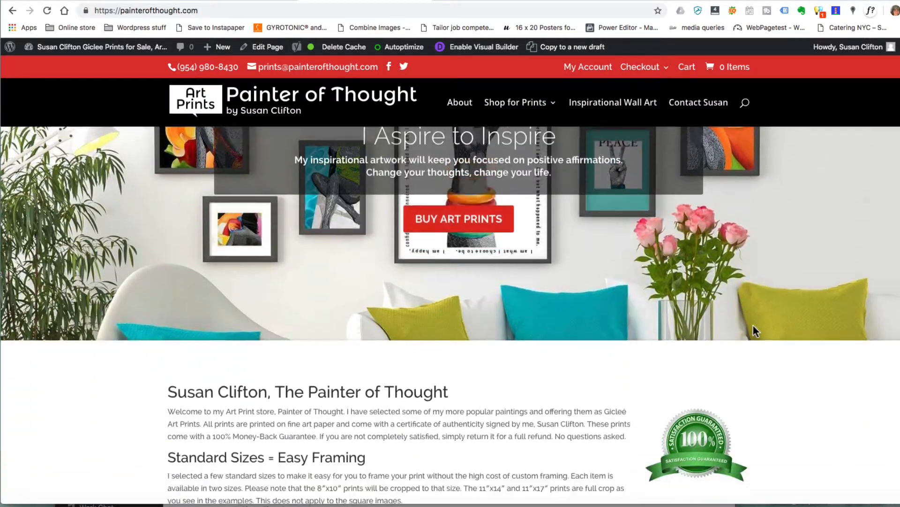
pyautogui.scroll(10, 704, 300)
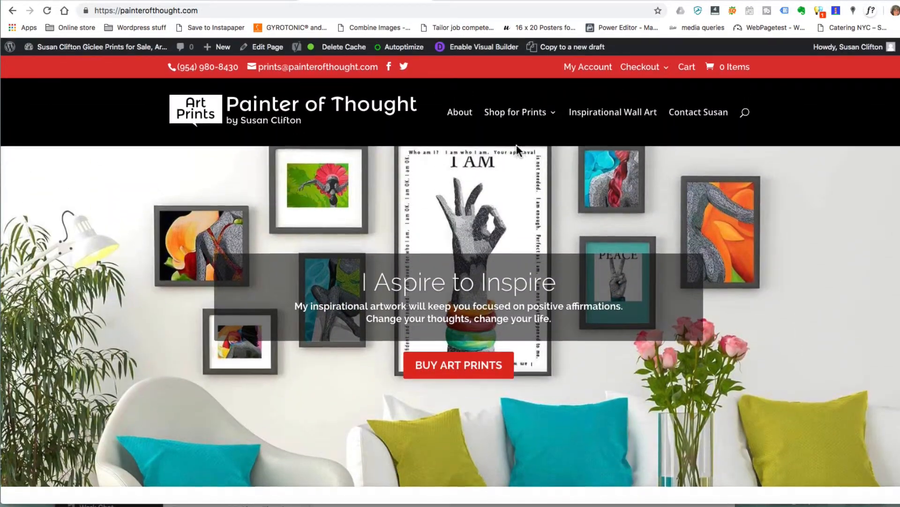
pyautogui.moveTo(516, 112)
pyautogui.click(513, 171)
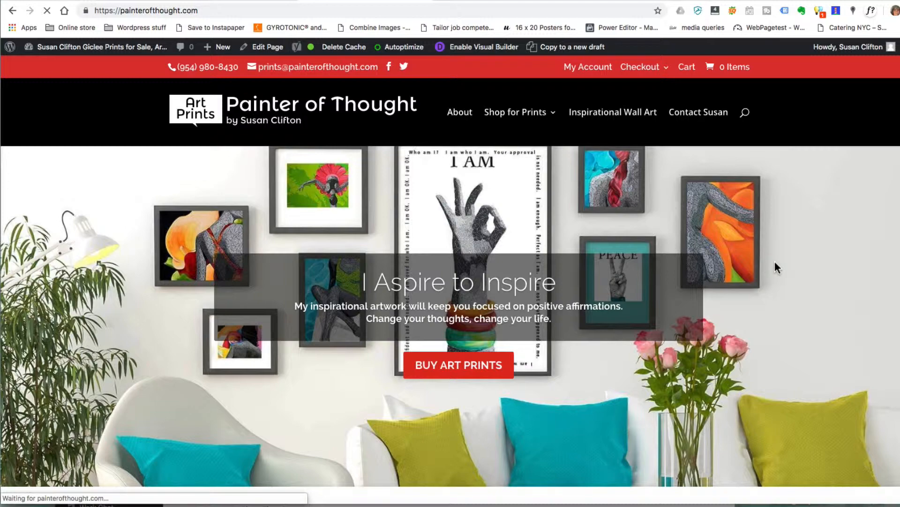
pyautogui.scroll(-6, 776, 262)
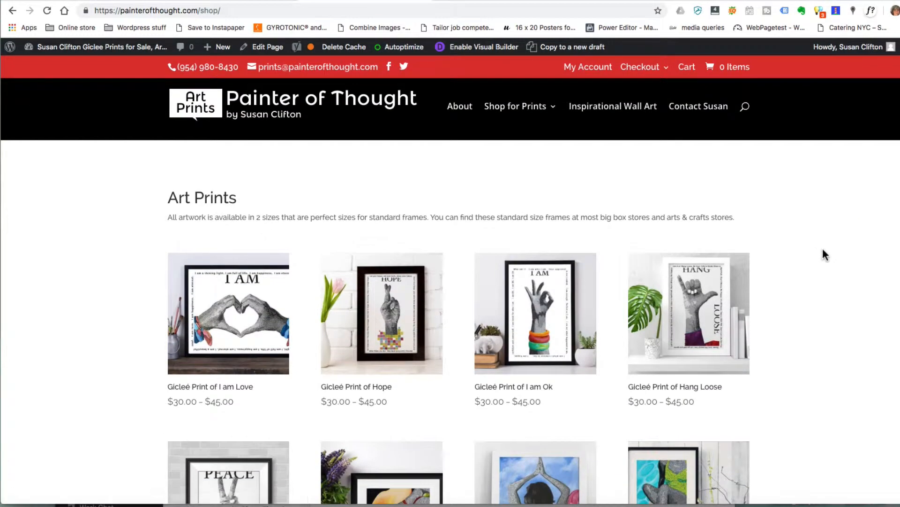
pyautogui.scroll(-6, 824, 254)
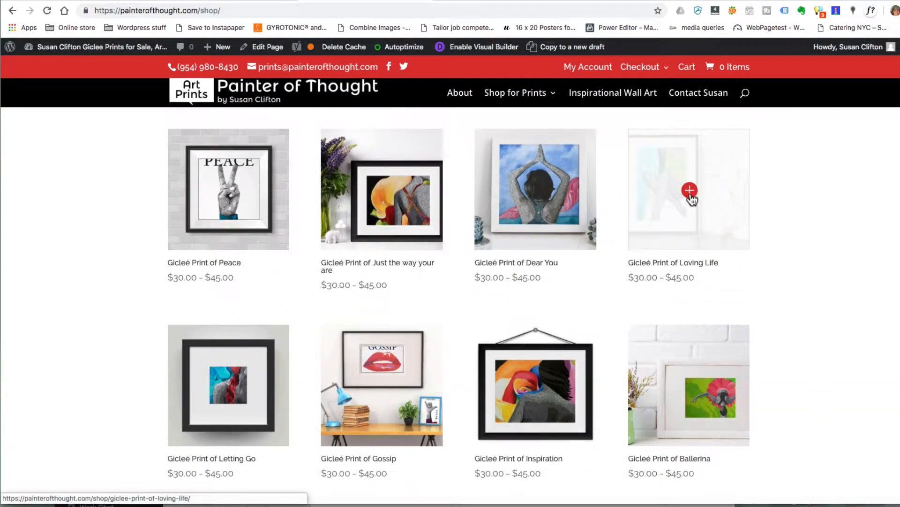
pyautogui.click(690, 194)
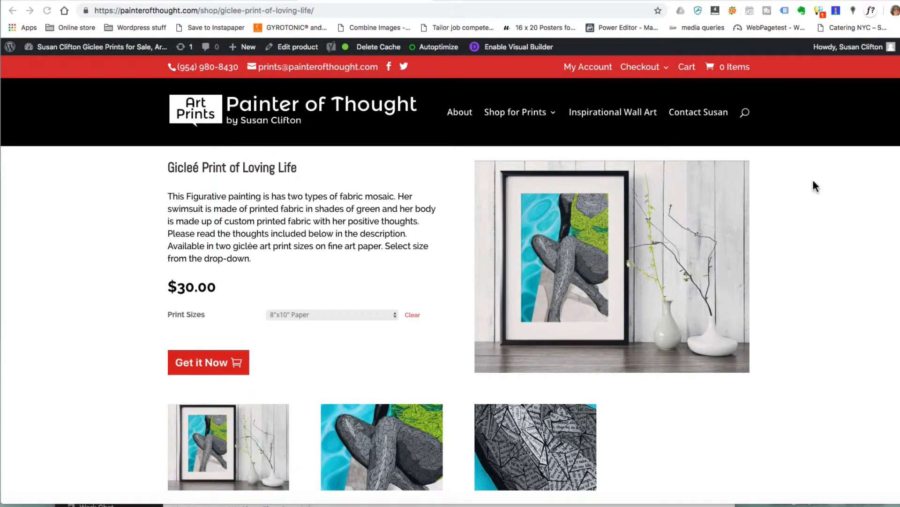
# Update the Divi theme to version 3.19.18 from the site's available updates and return to the updates overview
pyautogui.click(182, 48)
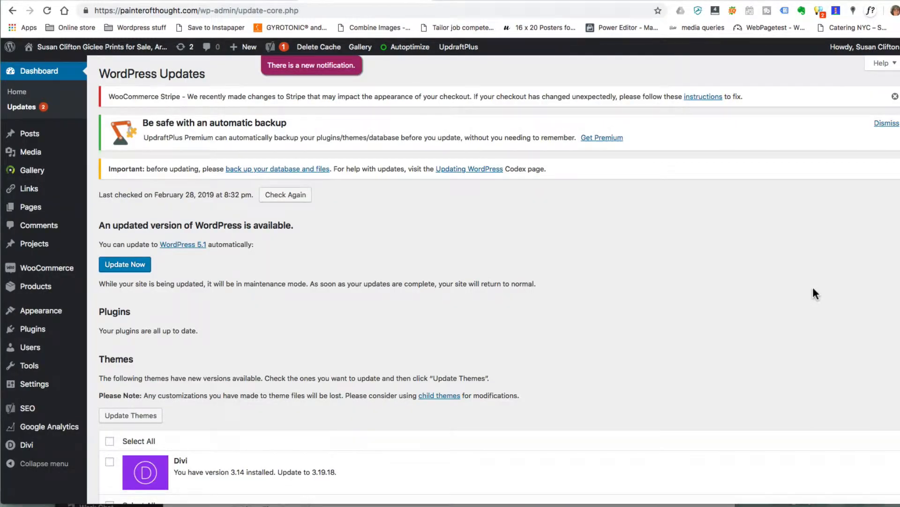
pyautogui.scroll(-3, 813, 287)
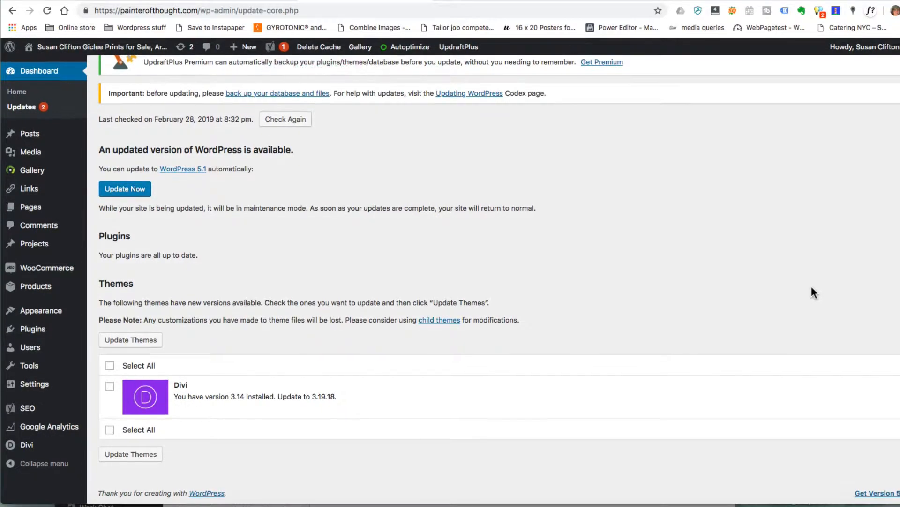
pyautogui.click(108, 386)
pyautogui.click(146, 344)
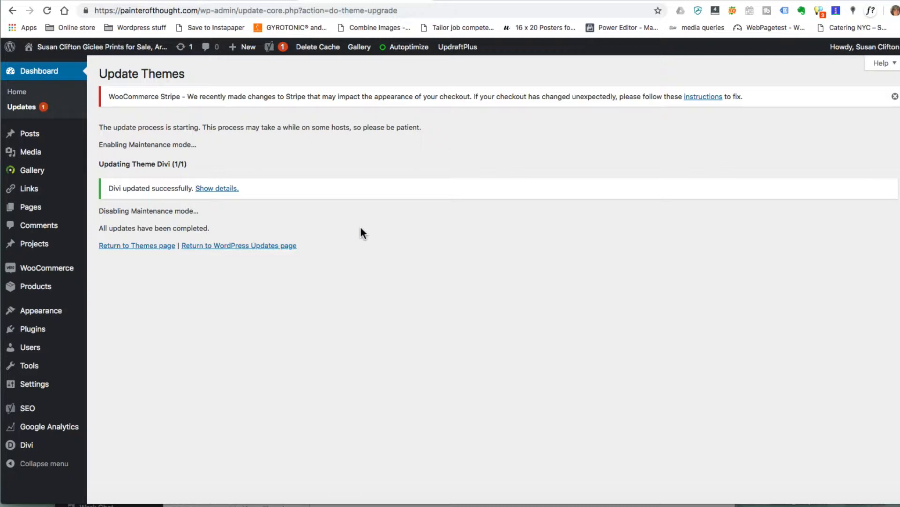
pyautogui.click(183, 47)
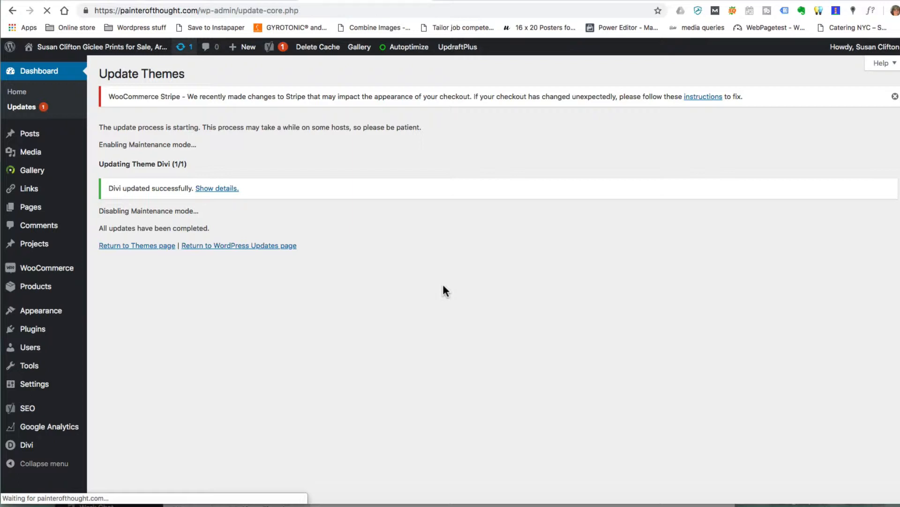
# Visit the live site again and check its home page from the header down to the footer
pyautogui.moveTo(93, 61)
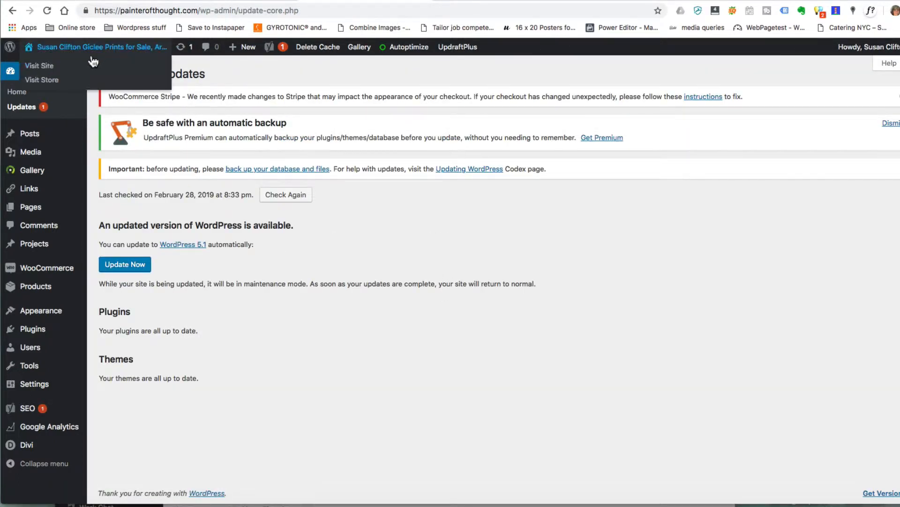
pyautogui.click(40, 65)
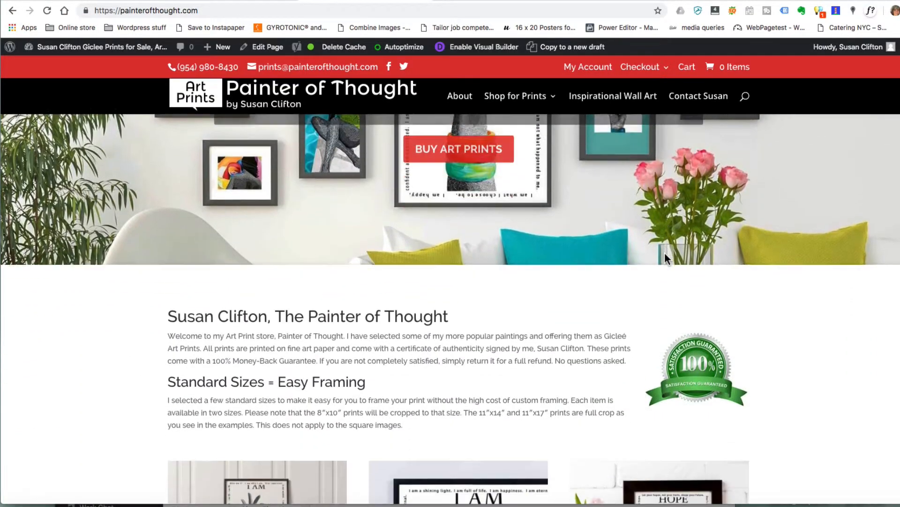
pyautogui.scroll(-20, 665, 253)
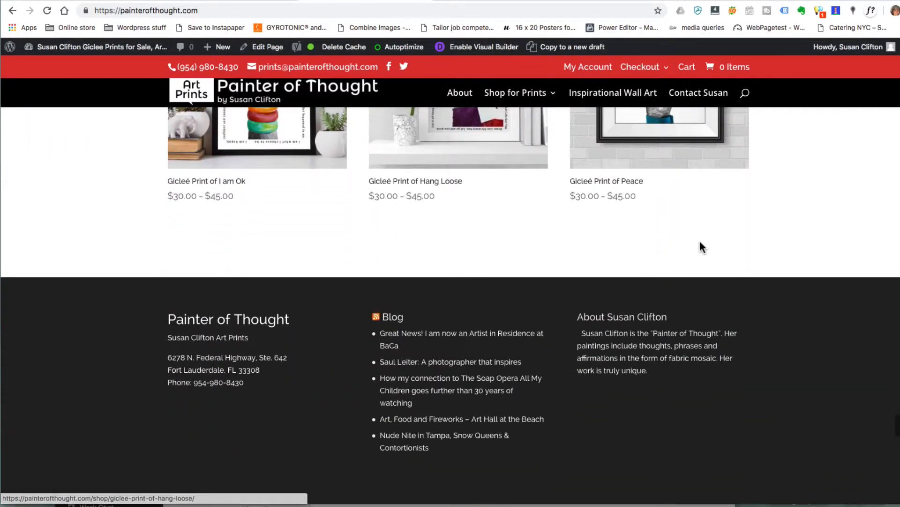
pyautogui.scroll(20, 701, 243)
pyautogui.moveTo(485, 134)
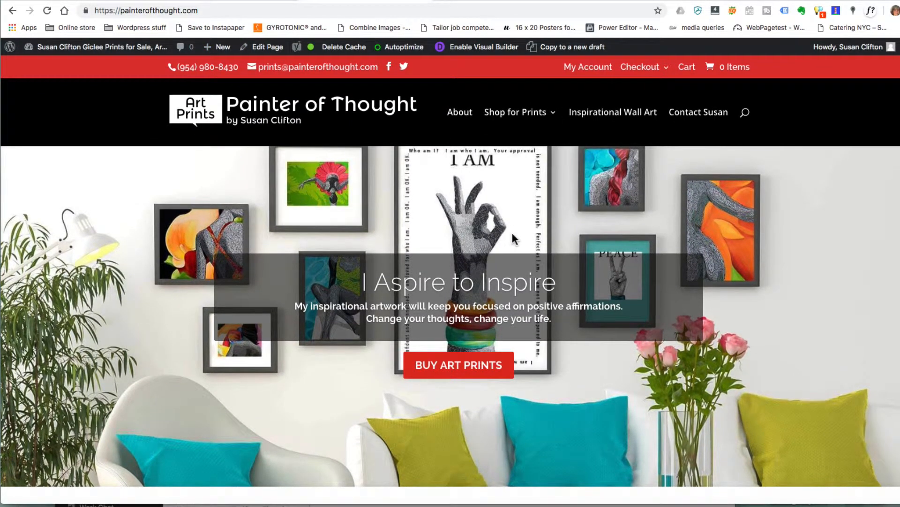
# Return to the site's available updates and update the WordPress core to version 5.1
pyautogui.click(179, 47)
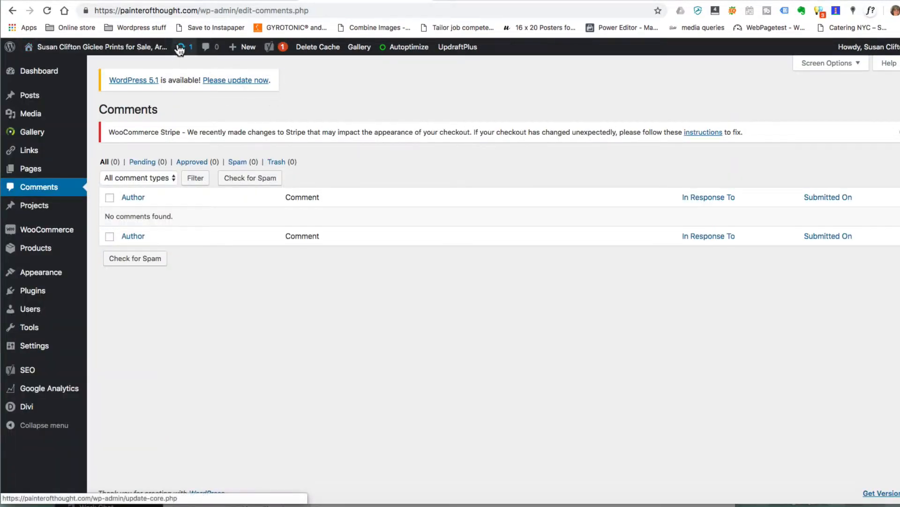
pyautogui.click(179, 48)
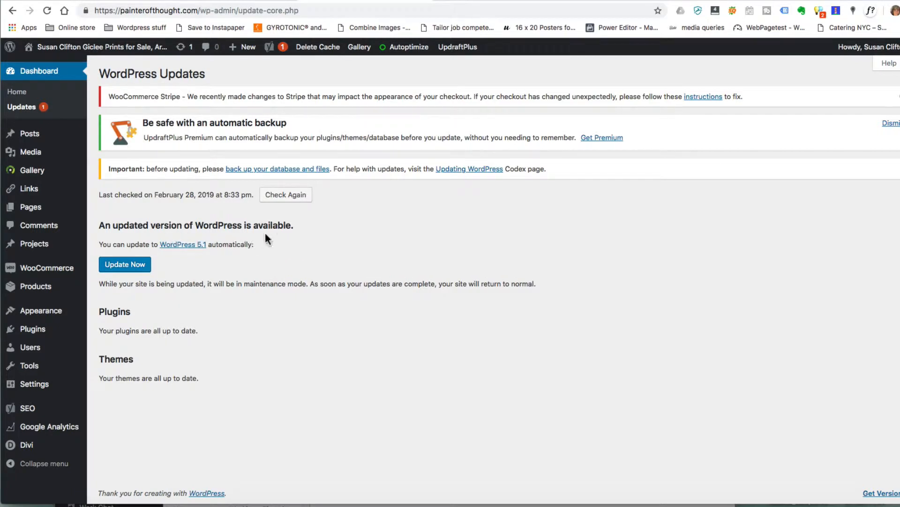
pyautogui.click(124, 264)
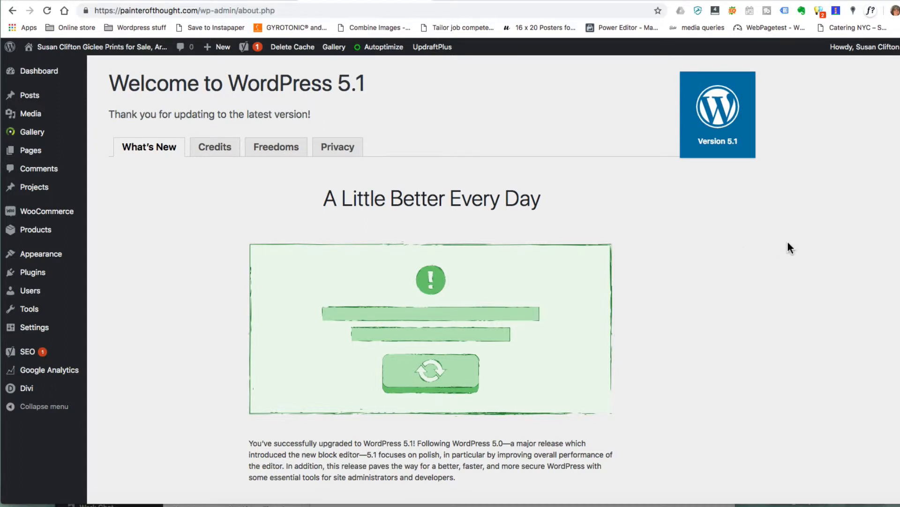
# Read through the What's New page for WordPress 5.1, including Site Health, Editor Performance, Developer Happiness and the Classic Editor section
pyautogui.scroll(-5, 788, 240)
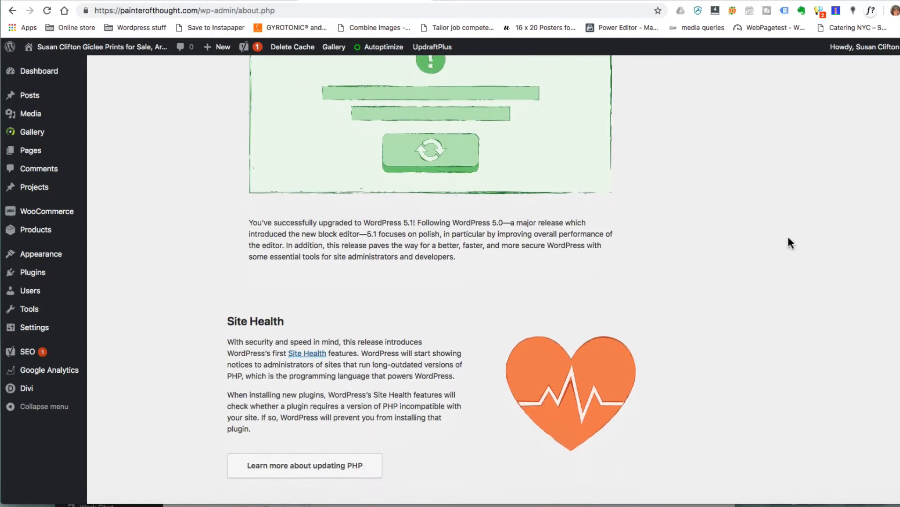
pyautogui.scroll(-6, 789, 238)
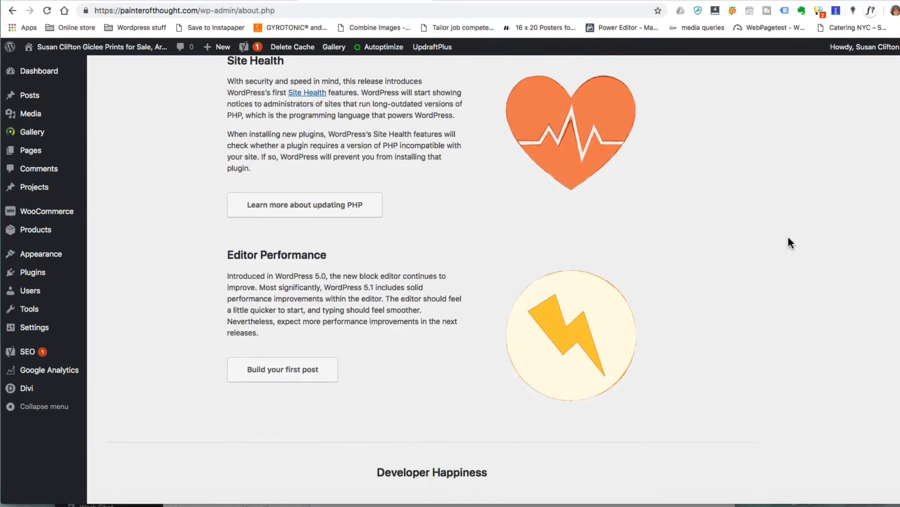
pyautogui.scroll(-3, 791, 197)
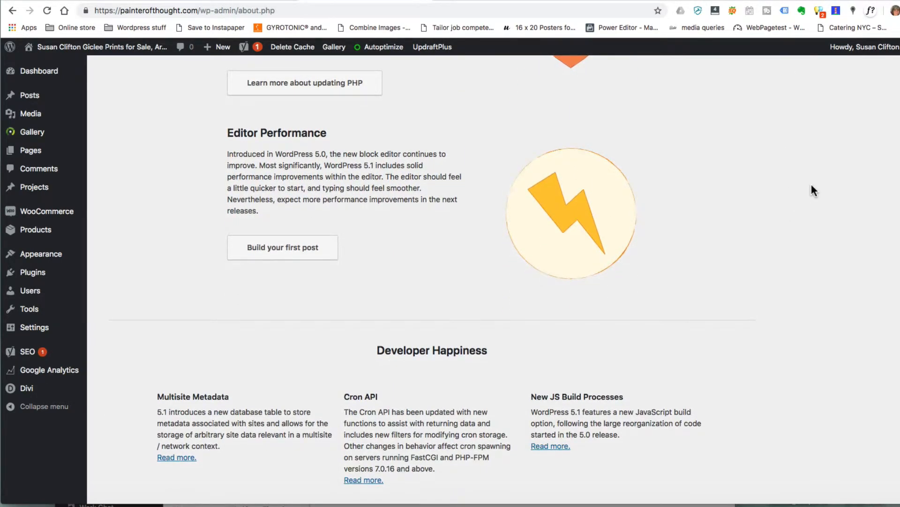
pyautogui.scroll(-5, 811, 185)
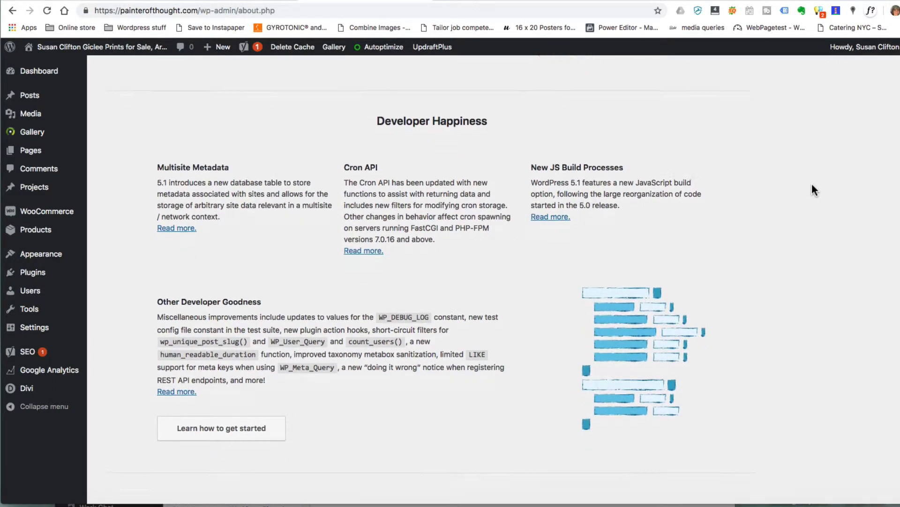
pyautogui.scroll(-3, 813, 185)
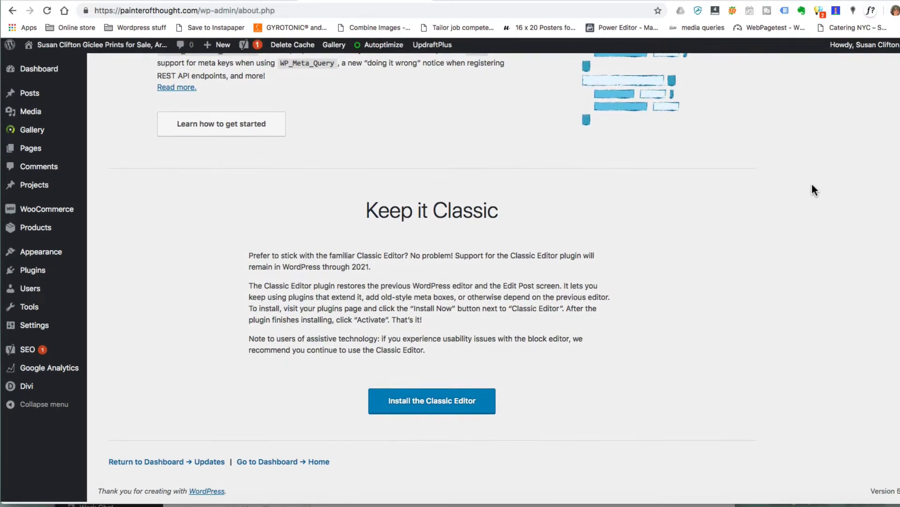
pyautogui.scroll(15, 814, 189)
pyautogui.scroll(10, 813, 190)
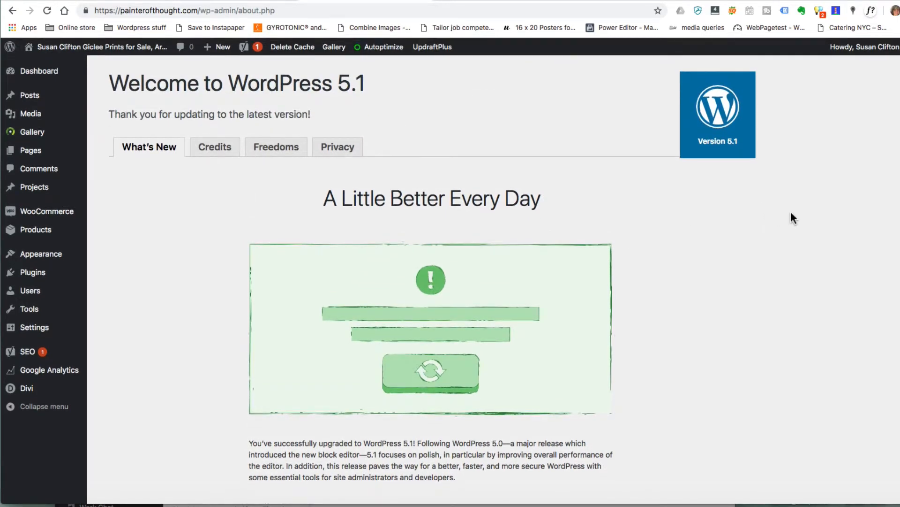
pyautogui.scroll(-6, 832, 219)
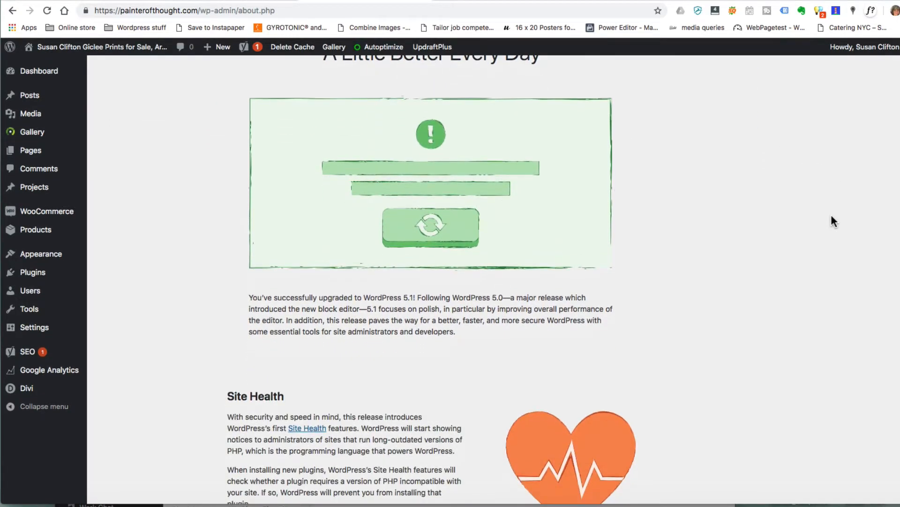
pyautogui.scroll(-3, 832, 217)
pyautogui.scroll(10, 832, 217)
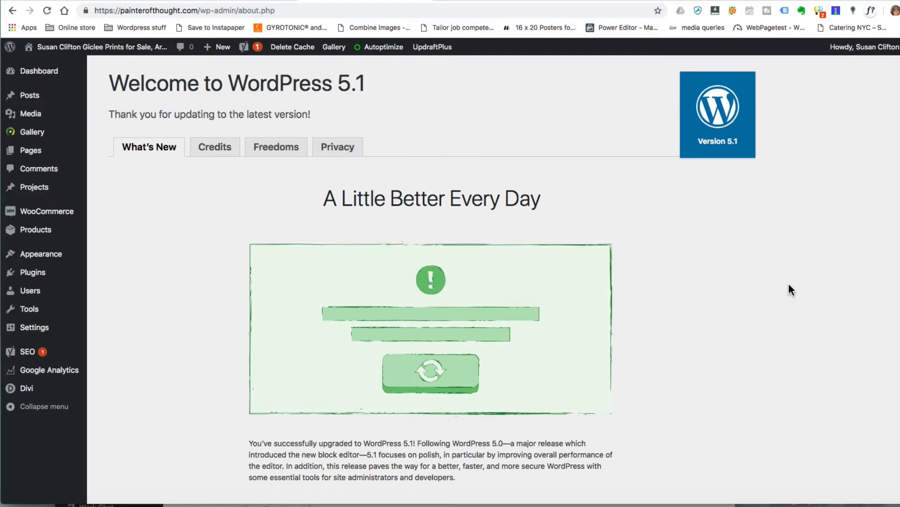
pyautogui.scroll(-3, 789, 285)
pyautogui.scroll(5, 788, 284)
pyautogui.scroll(-15, 820, 276)
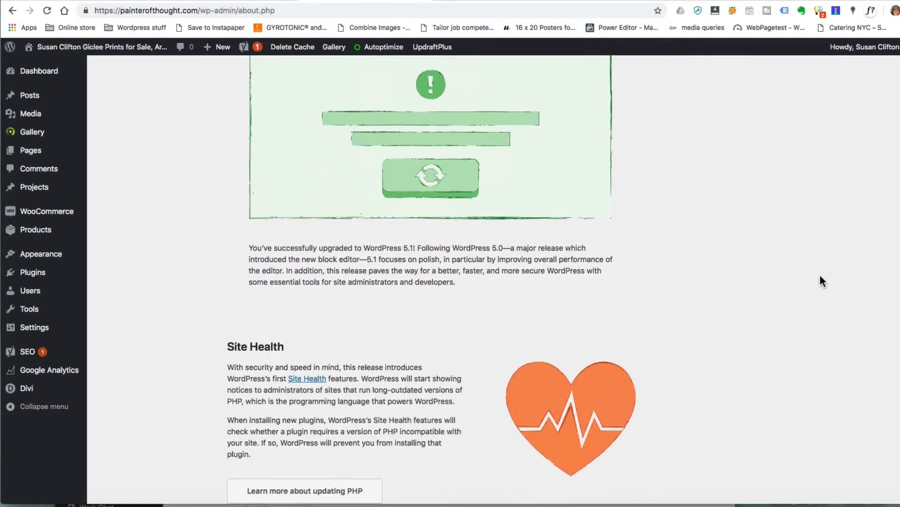
# Skim the WordPress 5.1 welcome page once more down to the Keep it Classic section and return to its beginning
pyautogui.scroll(-4, 821, 281)
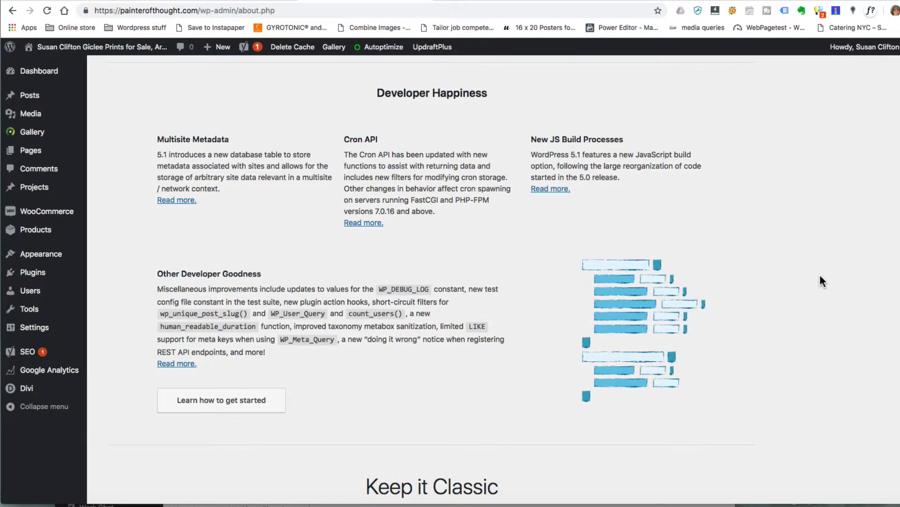
pyautogui.scroll(-6, 821, 280)
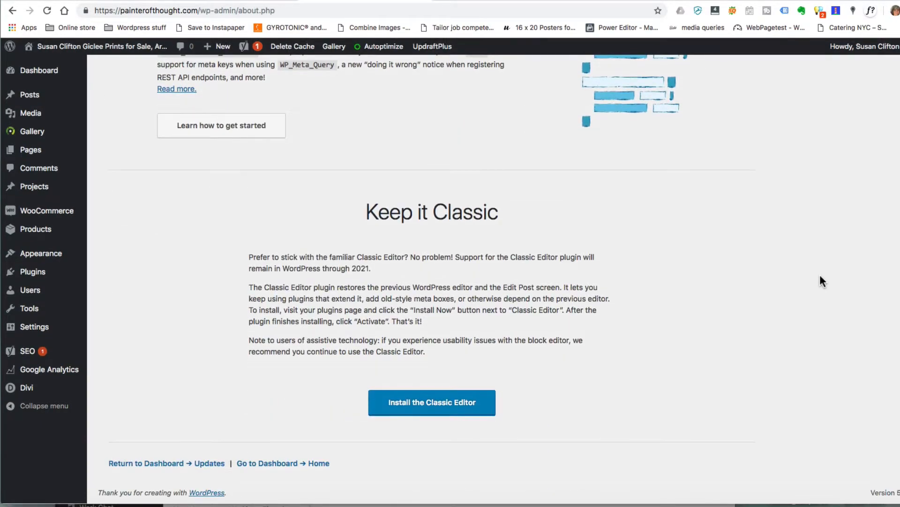
pyautogui.scroll(20, 820, 277)
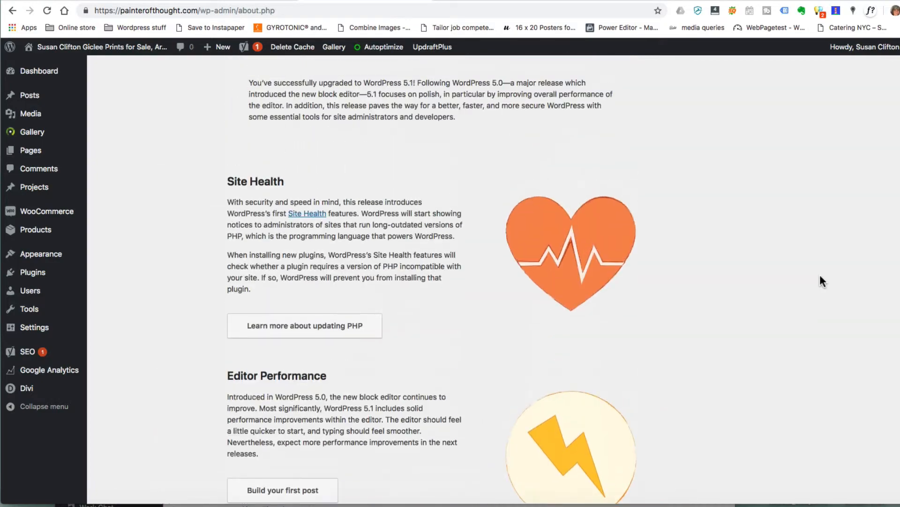
pyautogui.scroll(1, 819, 274)
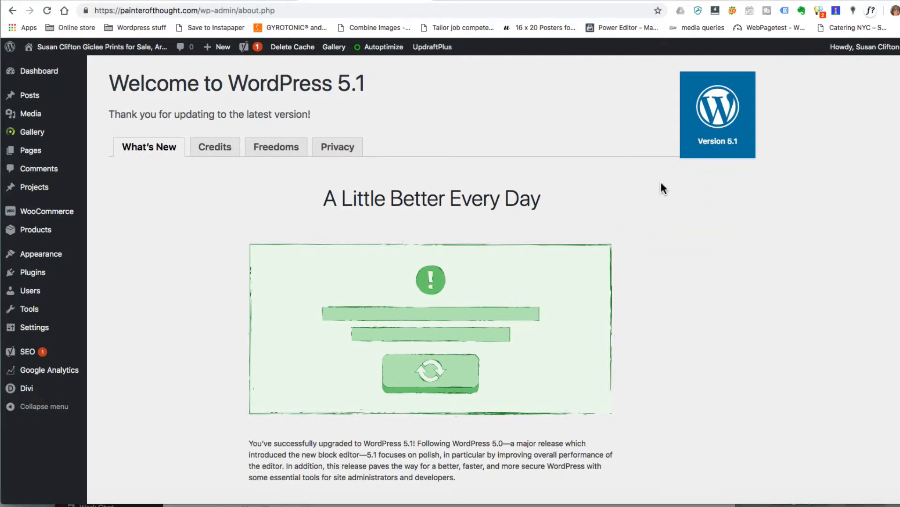
# Visit the live site after the core update, check its home page from header to footer, and return to the admin area
pyautogui.moveTo(52, 47)
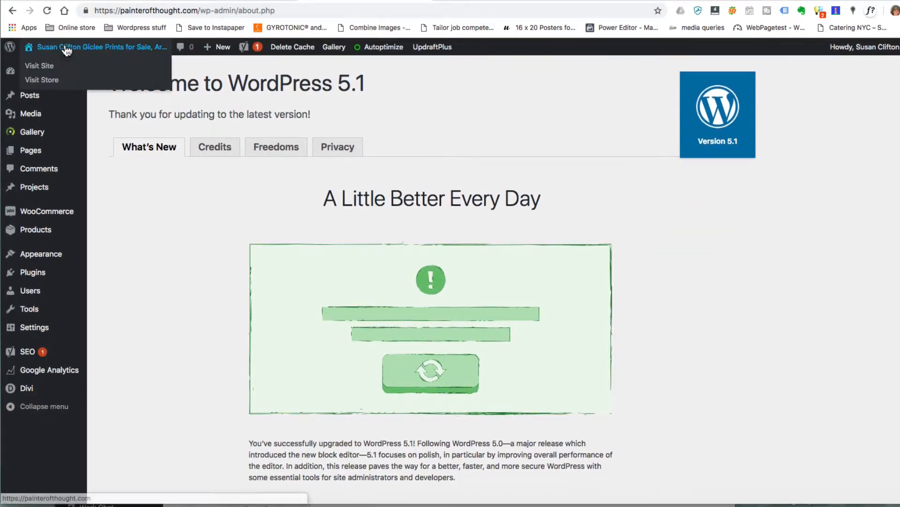
pyautogui.click(47, 66)
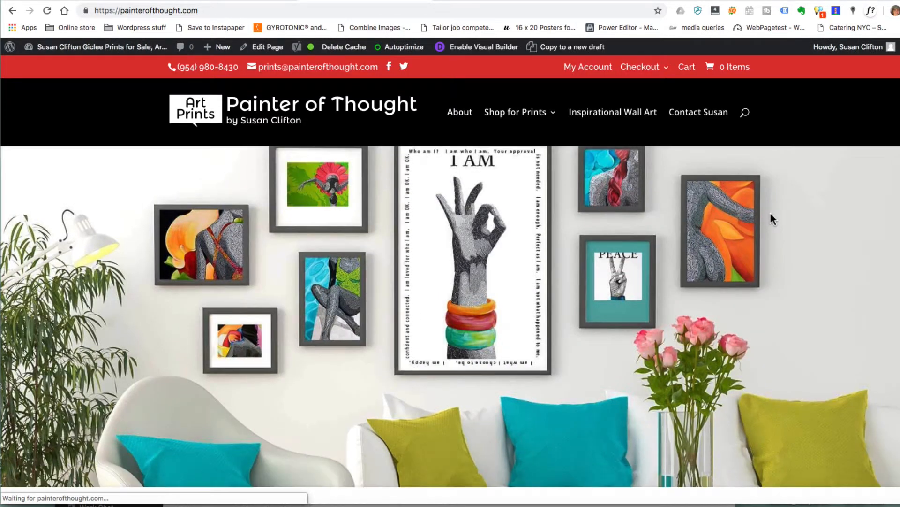
pyautogui.scroll(-15, 770, 213)
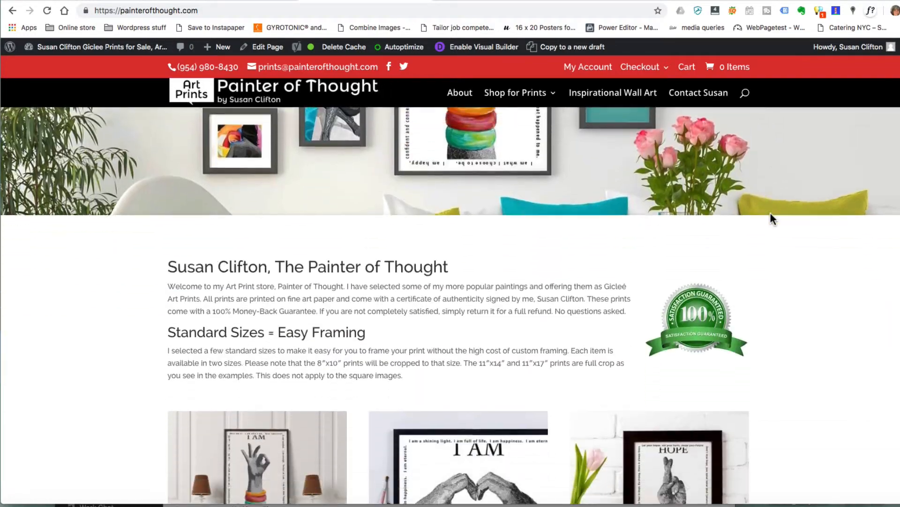
pyautogui.scroll(-5, 770, 212)
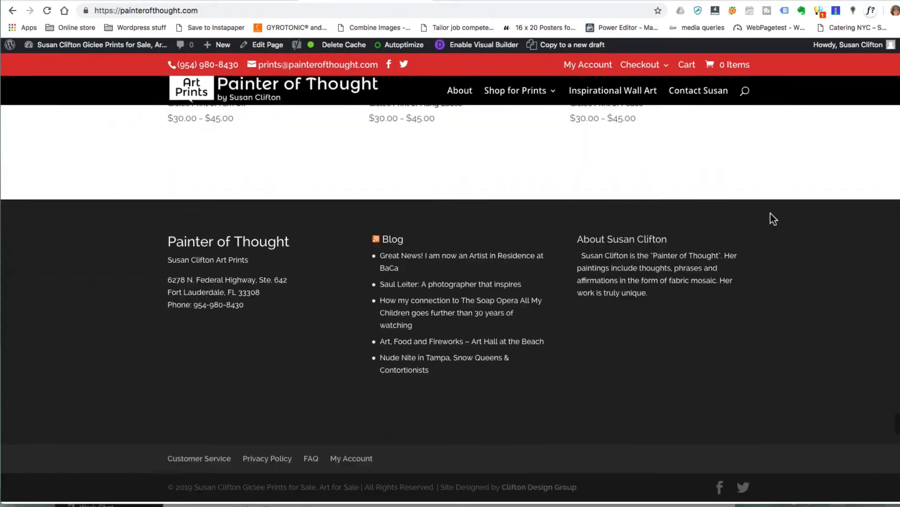
pyautogui.scroll(20, 770, 212)
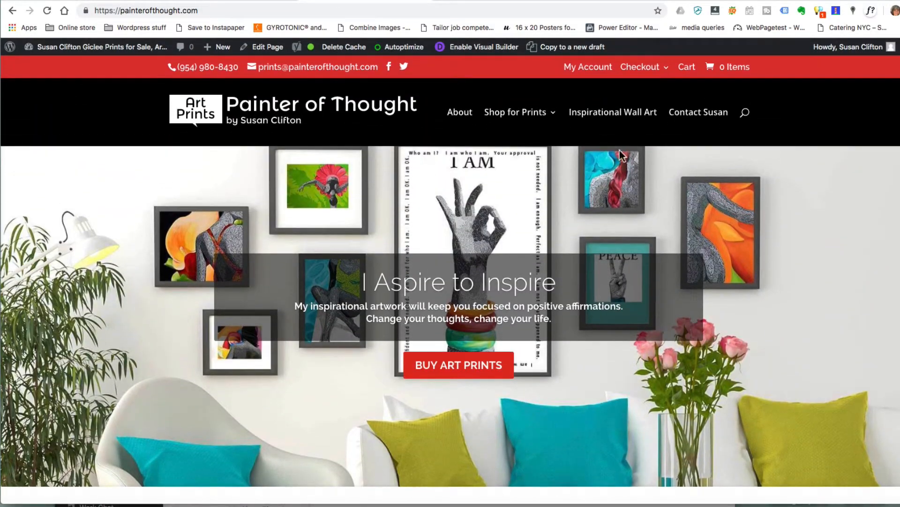
pyautogui.moveTo(97, 52)
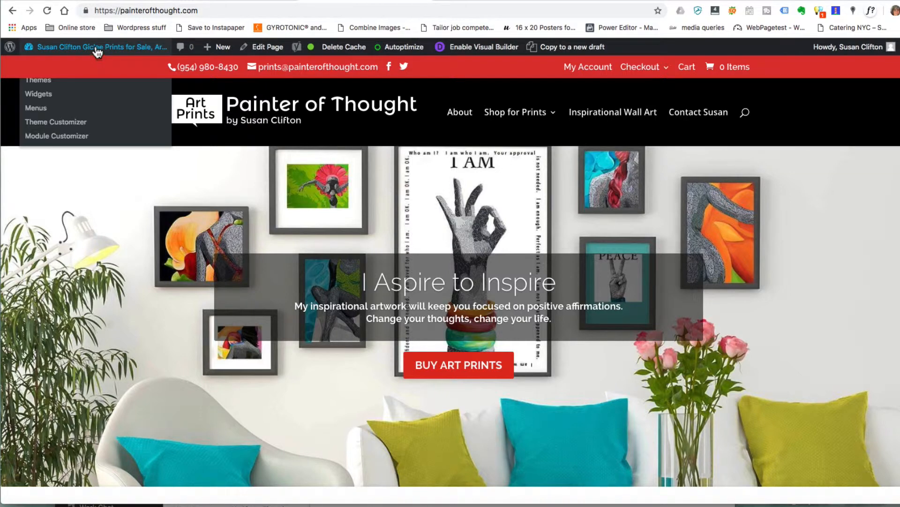
pyautogui.click(34, 111)
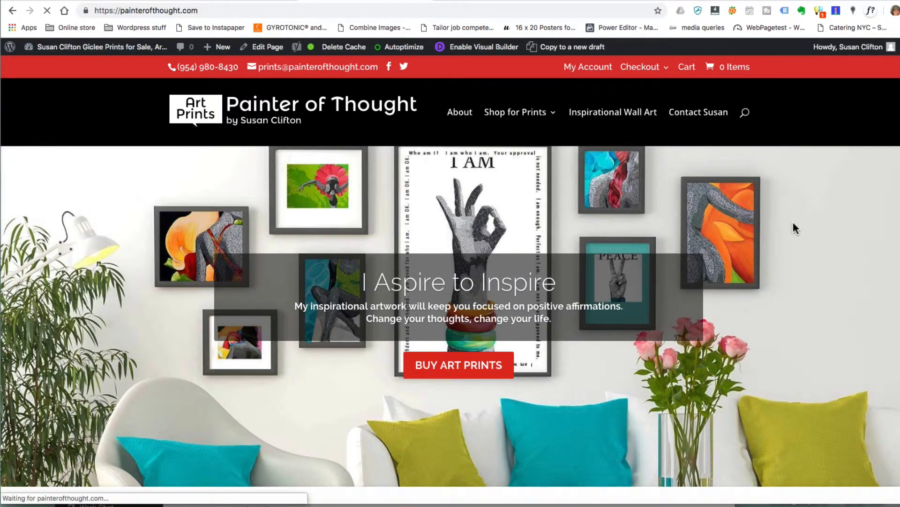